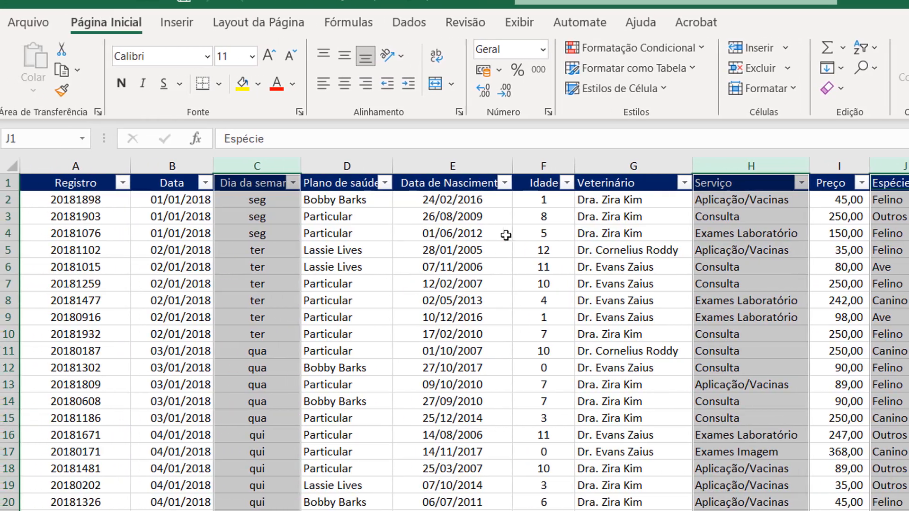
- Insert a pivot table based on the Pets data range A1:M1001, placed on a new worksheet
click(287, 239)
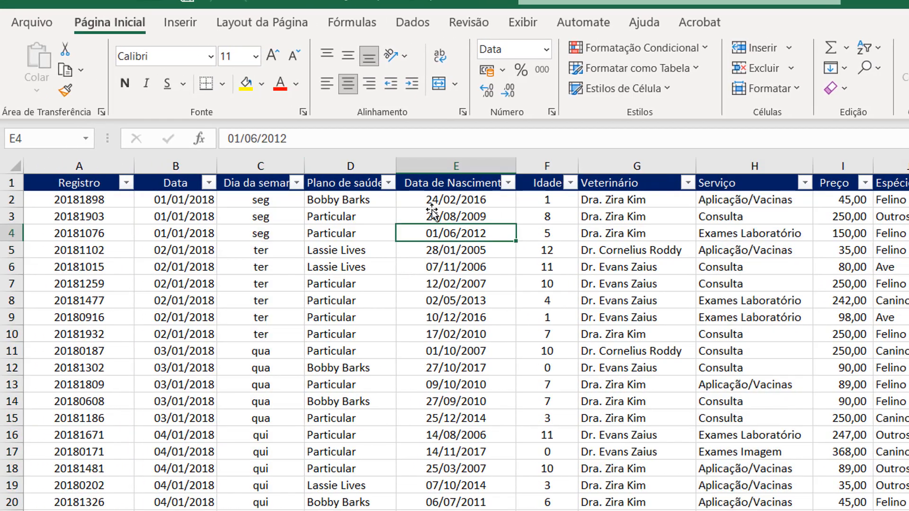
click(181, 22)
click(40, 48)
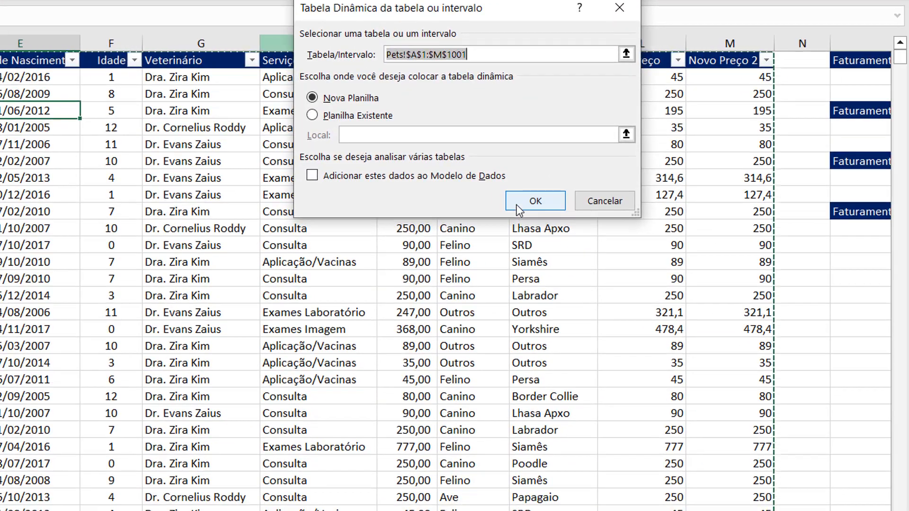
click(535, 201)
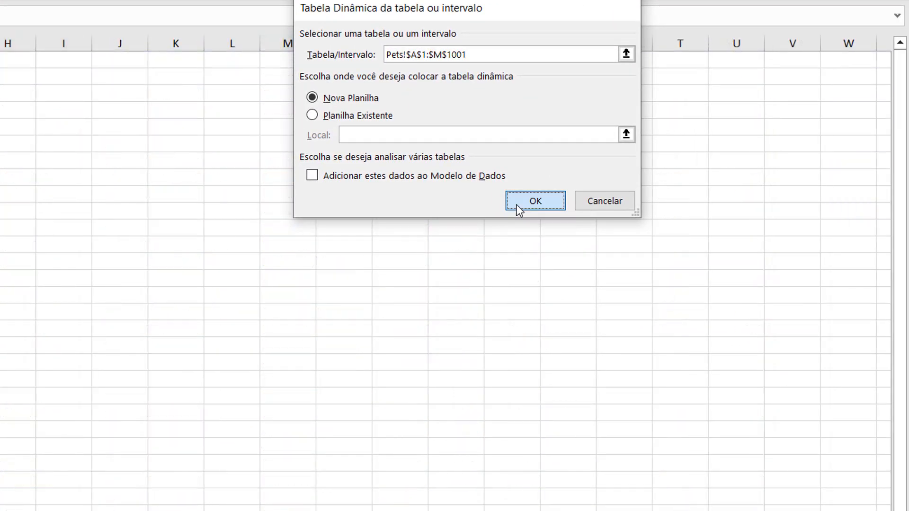
- Lay out the pivot table with Espécie as rows, Dia da semana as columns, count of Espécie as values and Serviço as report filter
scroll(724, 265, down, 2)
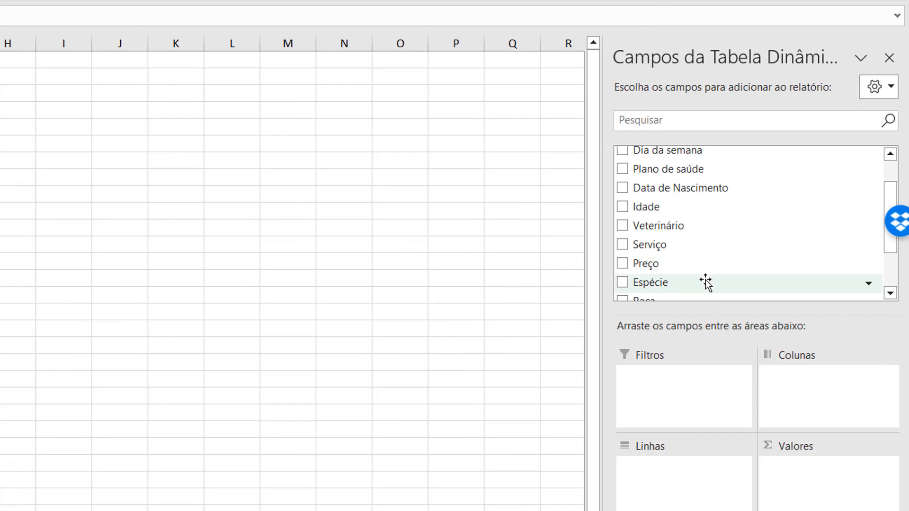
drag(706, 282, 701, 482)
scroll(701, 217, up, 1)
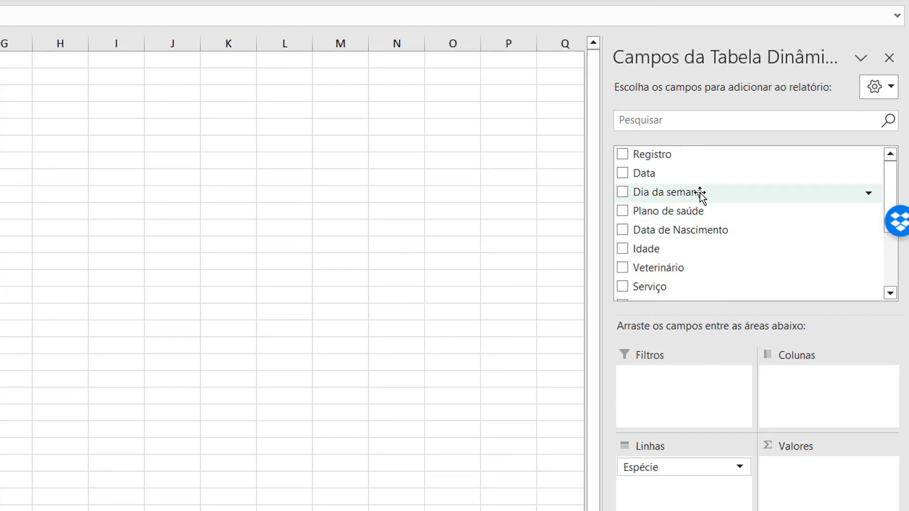
drag(701, 193, 843, 410)
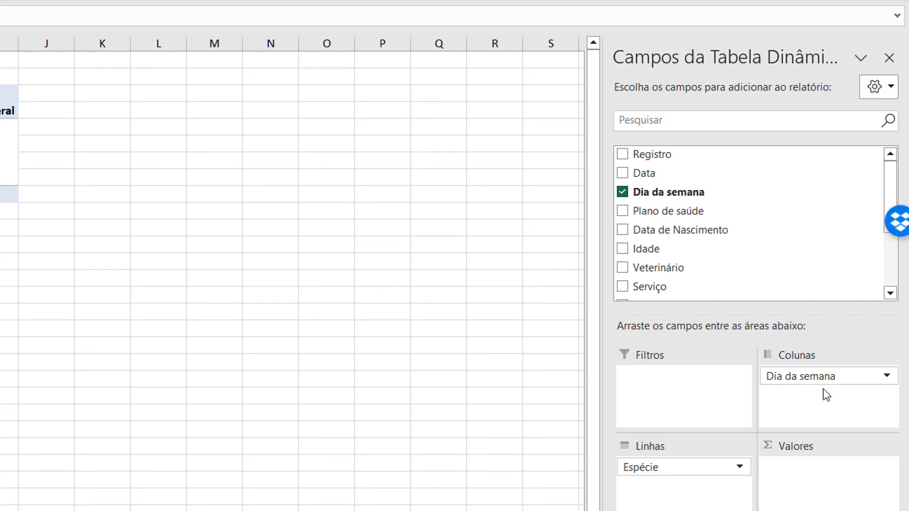
scroll(750, 219, down, 2)
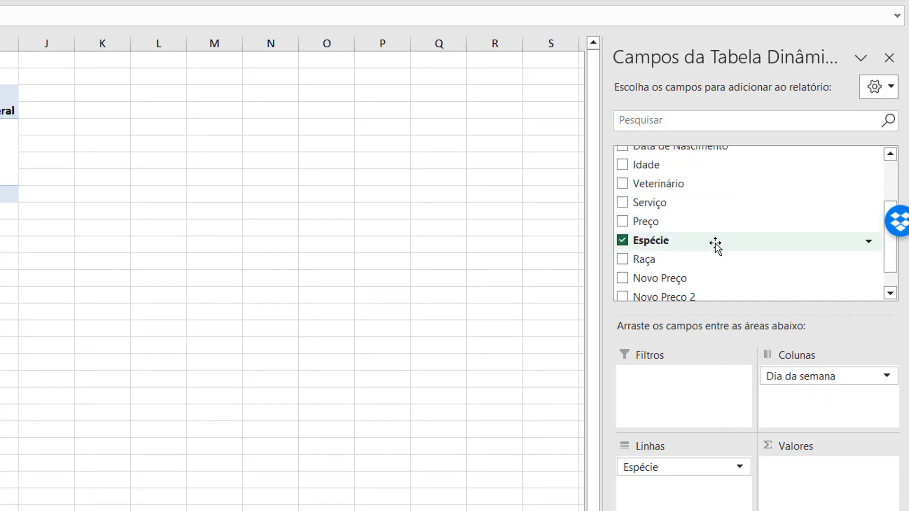
drag(715, 244, 822, 469)
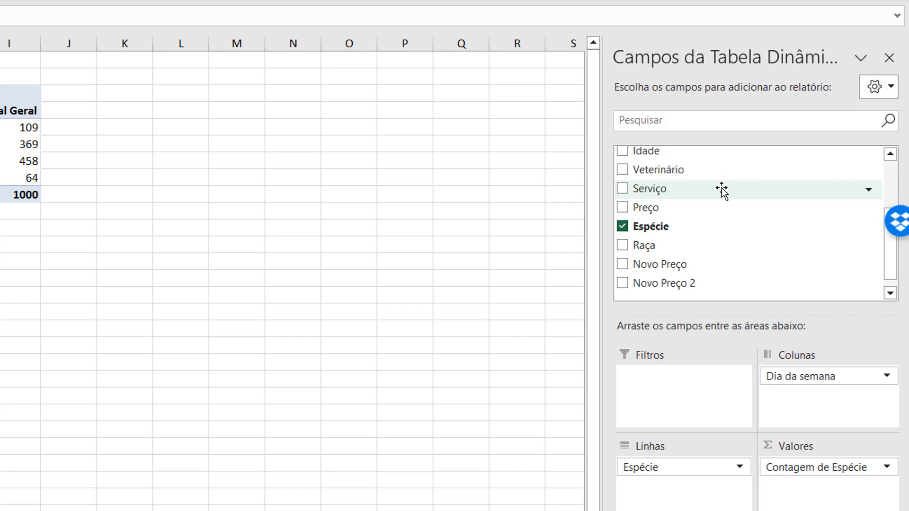
drag(721, 189, 705, 393)
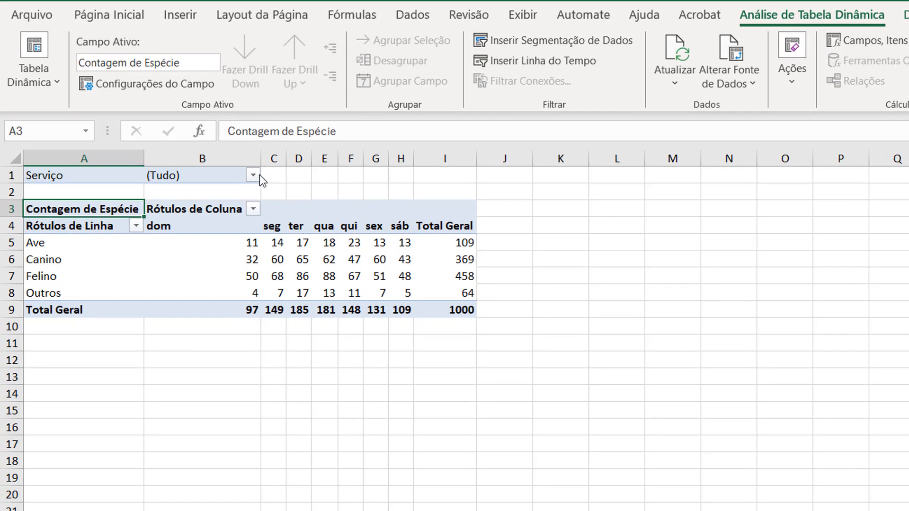
- Filter the pivot table's Serviço field to show only Consulta
click(253, 175)
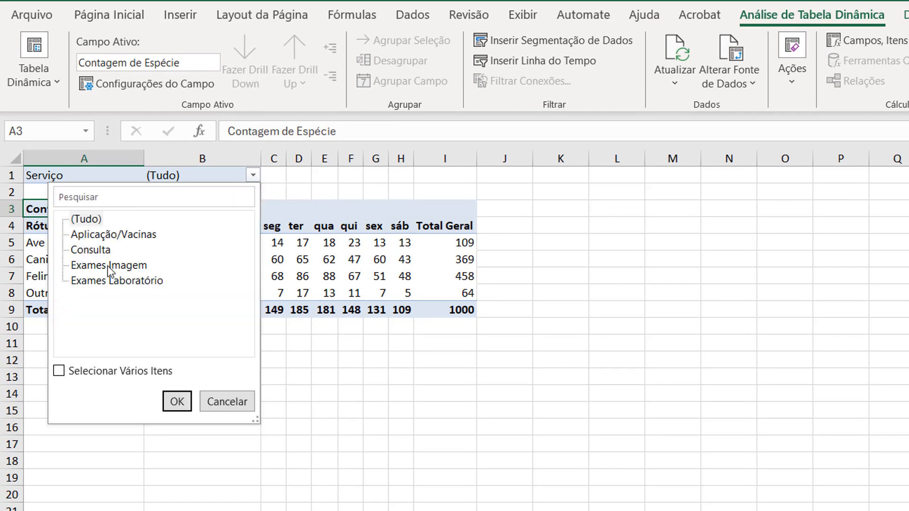
click(101, 251)
click(177, 401)
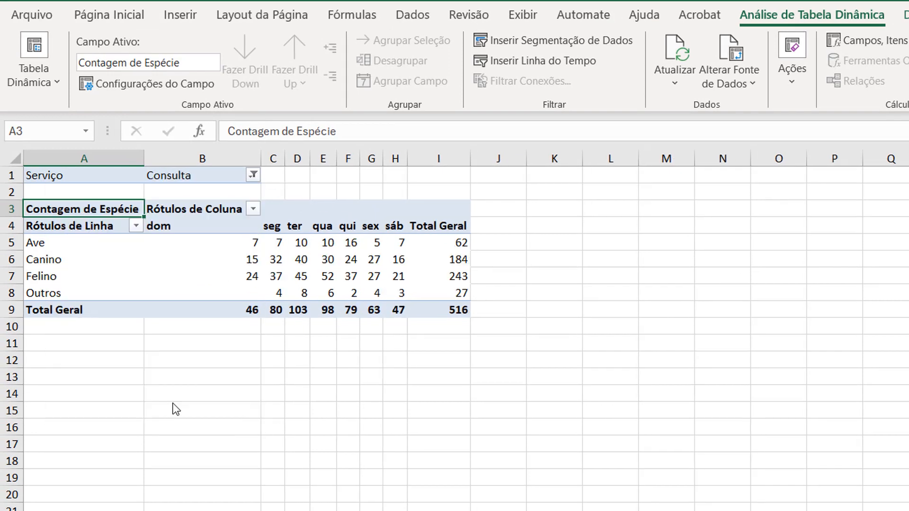
- Filter the pivot table's row labels to keep only Ave and Canino, excluding Felino and Outros
click(137, 226)
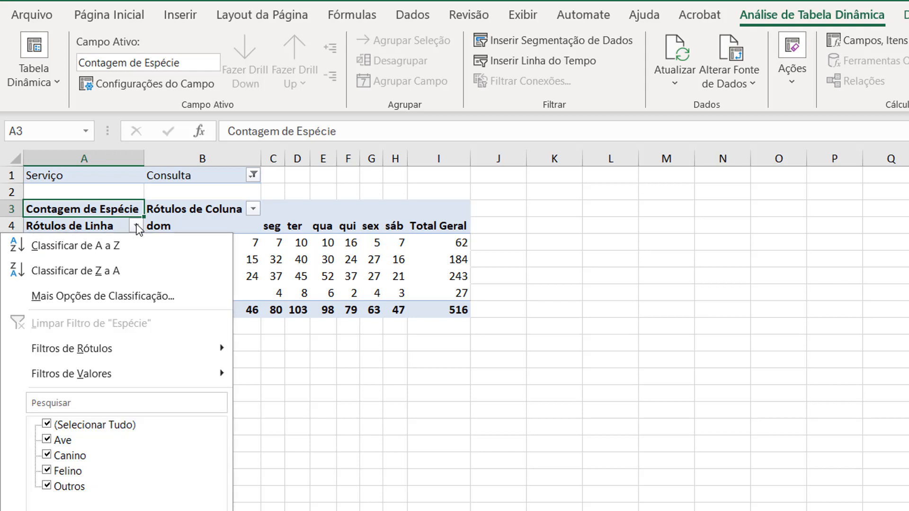
click(47, 471)
click(46, 485)
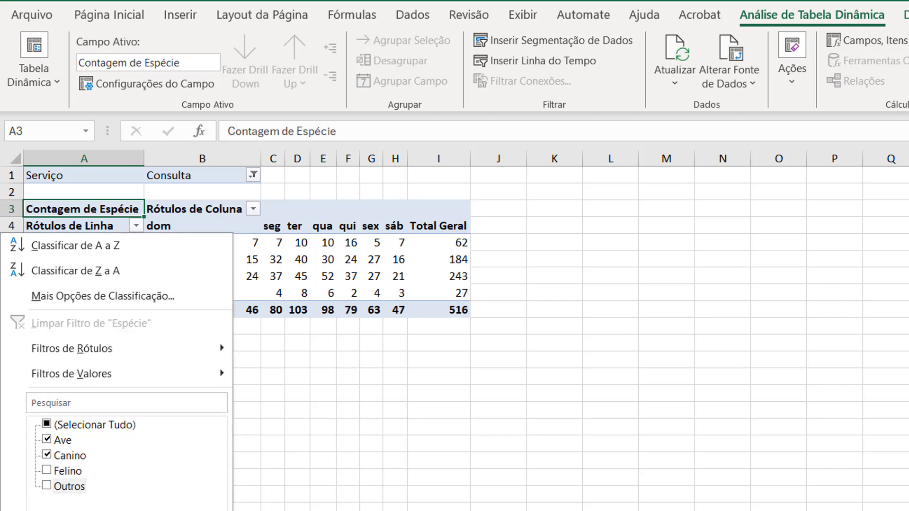
key(Return)
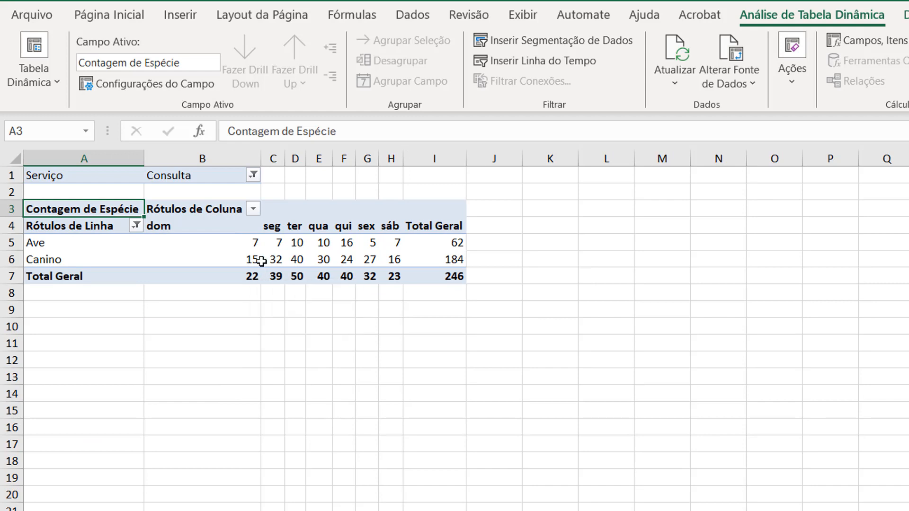
- Fill the Canino count for ter (D6) and the Ave count for qui (F5) with yellow
click(296, 256)
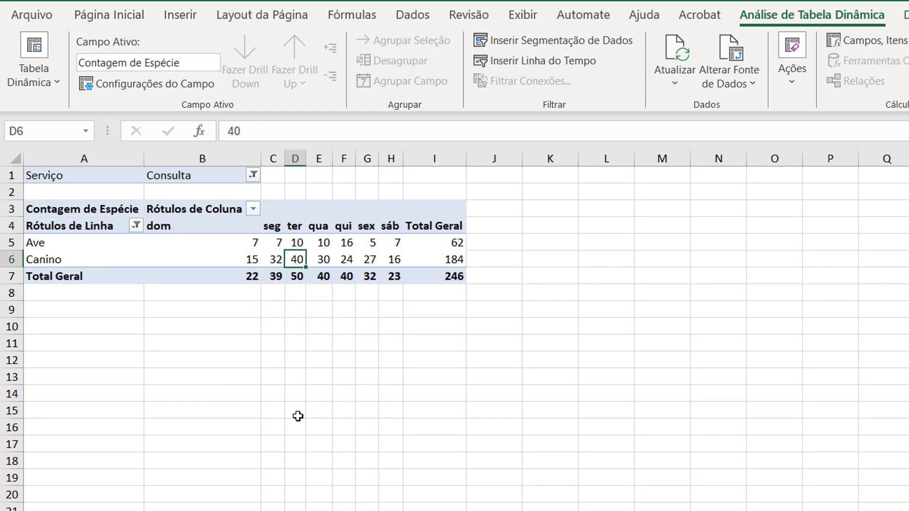
click(105, 23)
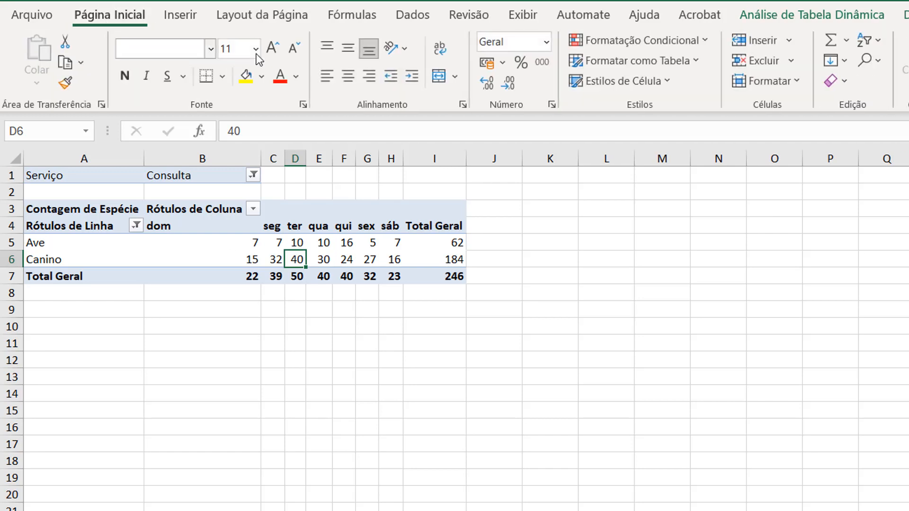
click(245, 77)
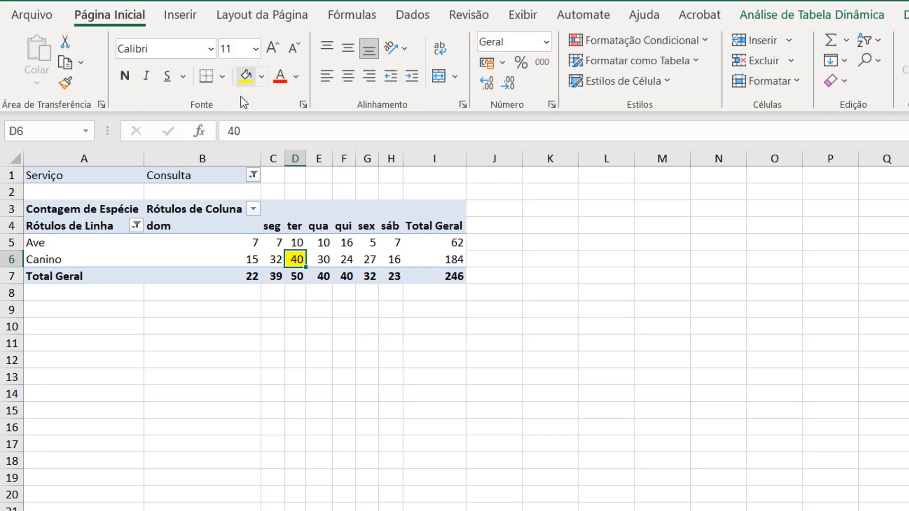
click(346, 245)
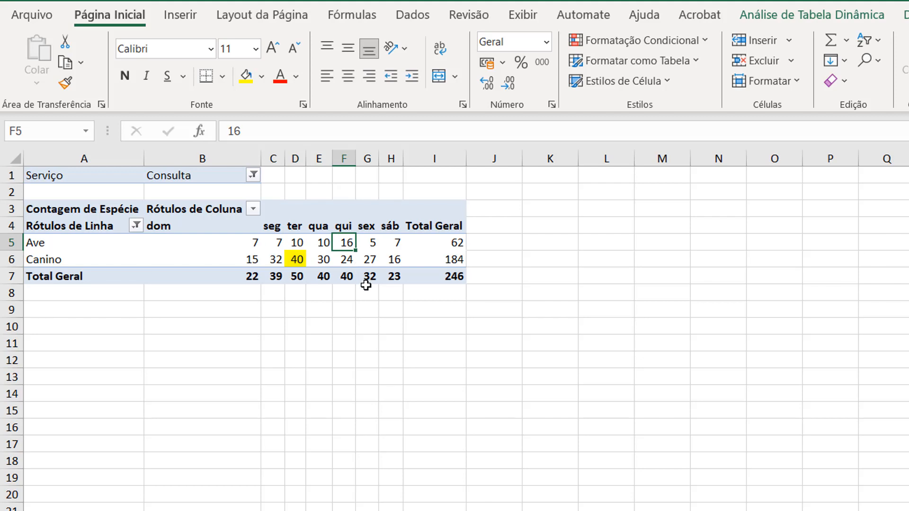
click(245, 76)
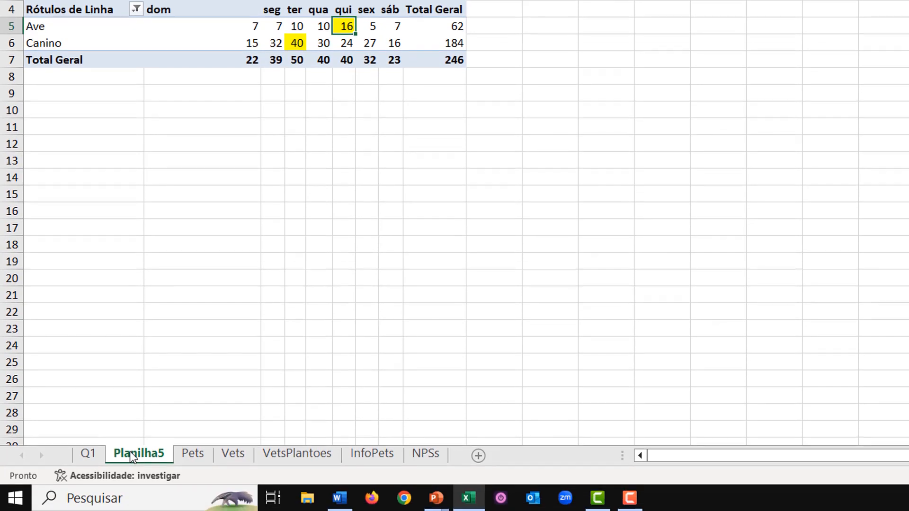
- Rename the pivot table's worksheet as Q5
double_click(134, 450)
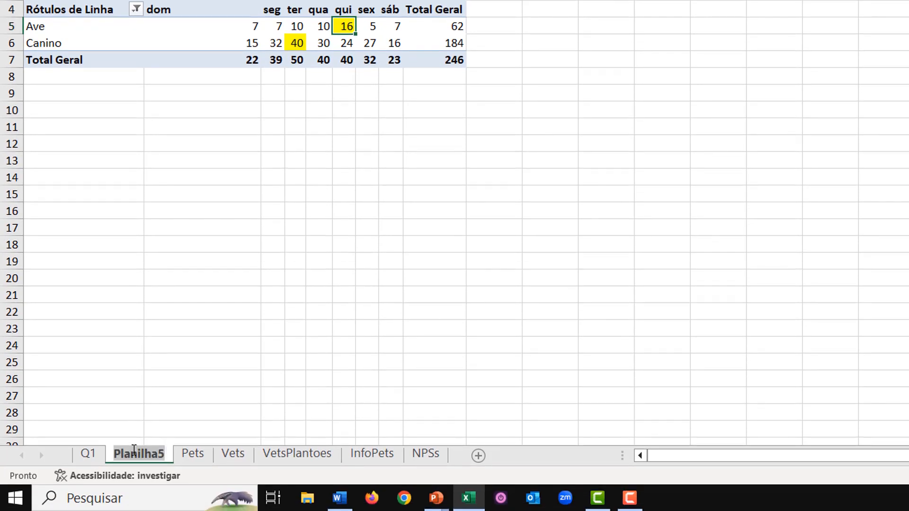
text(Q5)
key(Return)
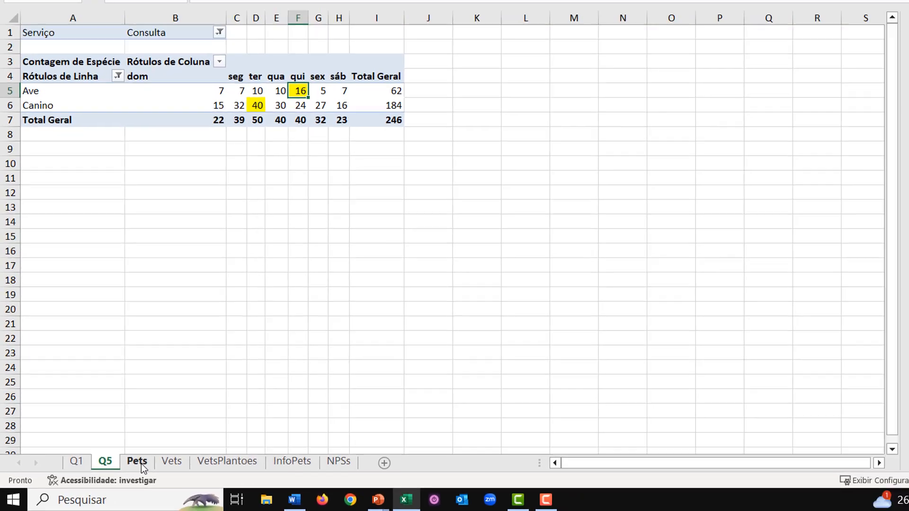
- On the Pets sheet, insert blank cells at O1:P13, shifting the Faturamento blocks down
click(162, 456)
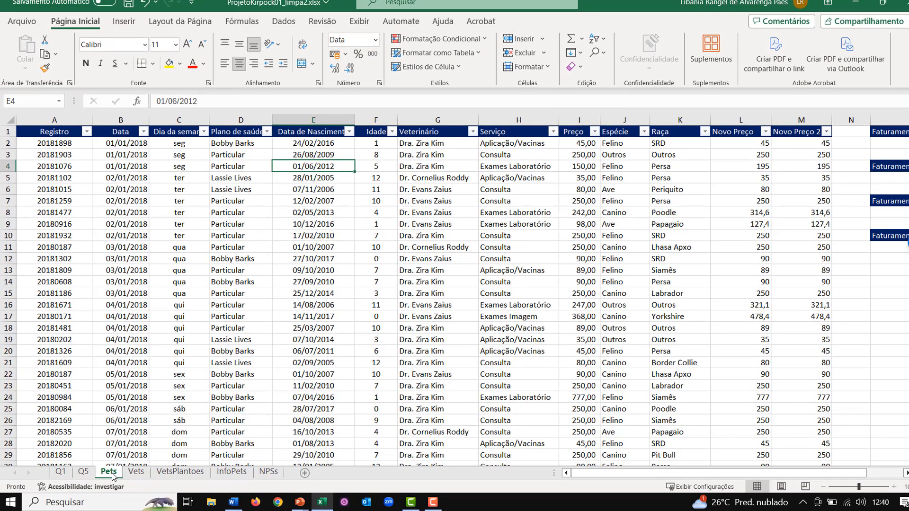
drag(905, 473, 906, 473)
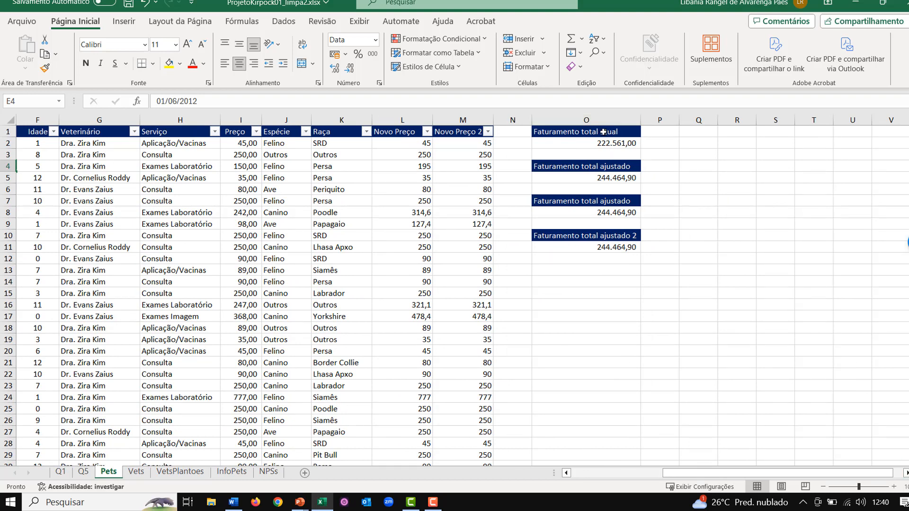
drag(602, 132, 665, 270)
key(ctrl+plus)
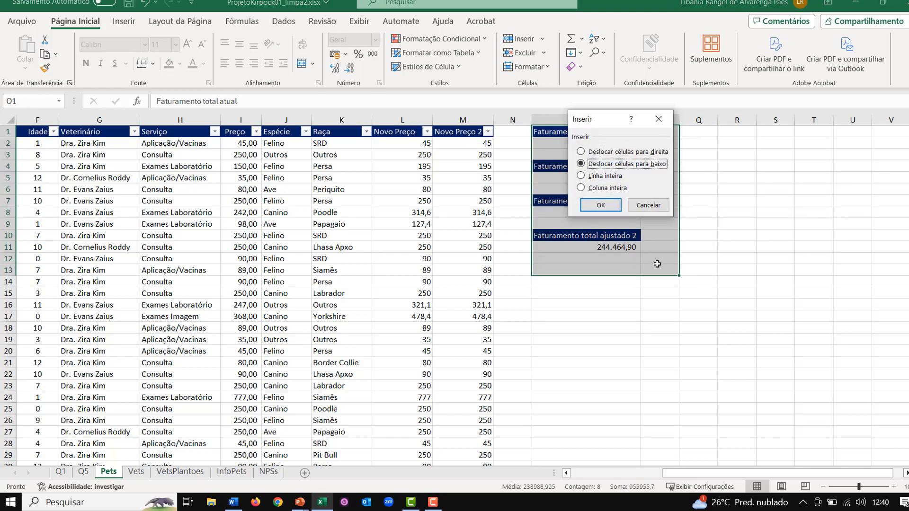
key(Return)
- Enter the row labels Caninos in O2 and Aves in O3
click(601, 132)
key(Down)
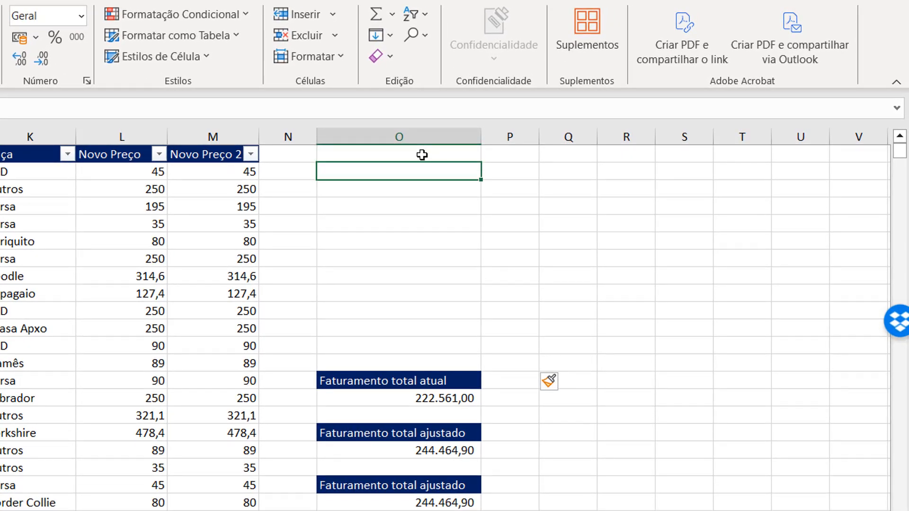
text(Caninos)
key(Return)
text(Aves)
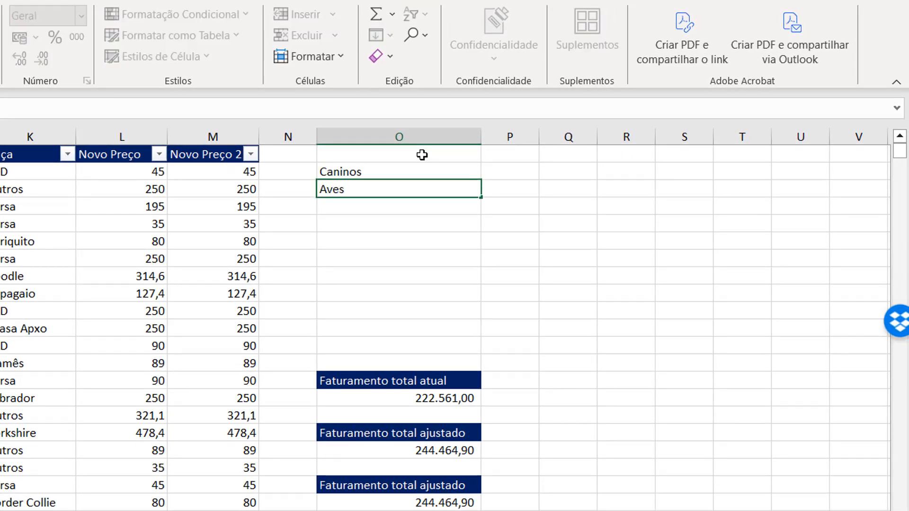
- Enter dom in P1, extend the weekday headings through sáb in V1, and narrow column O slightly
click(422, 155)
key(Right)
text(dom)
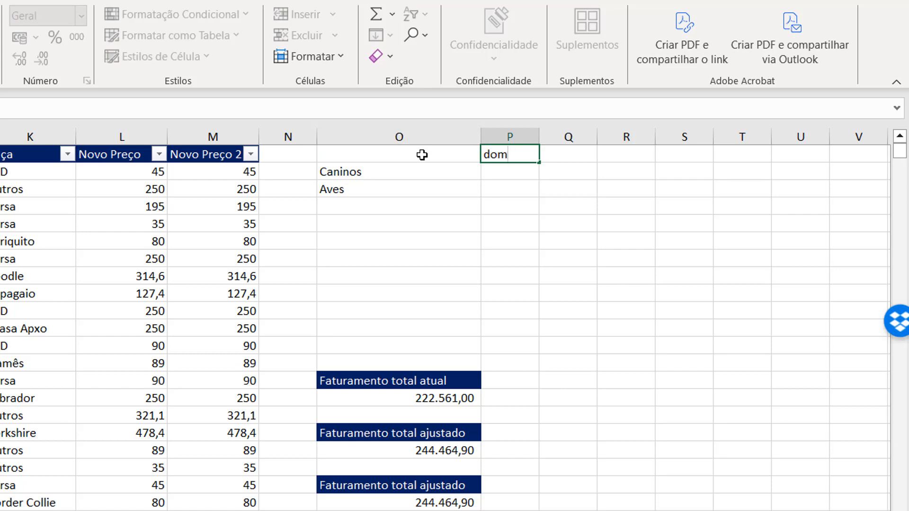
key(Return)
key(Up)
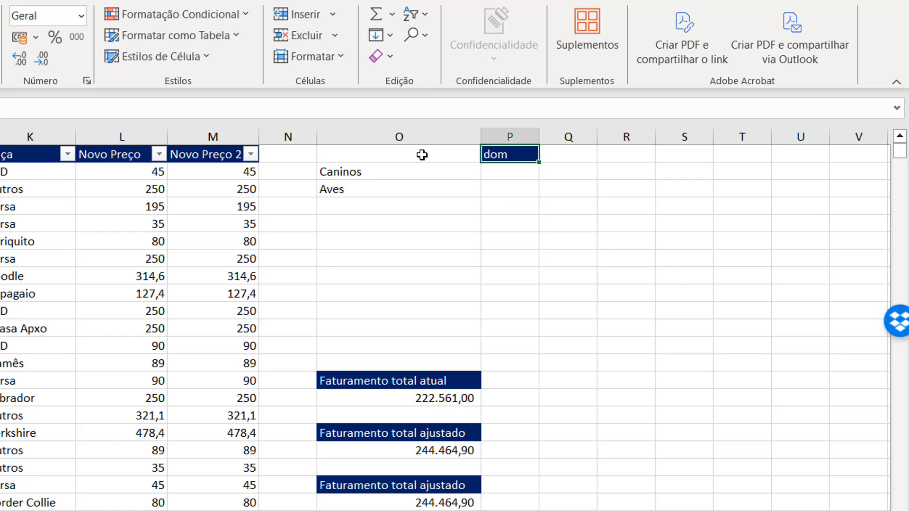
drag(544, 162, 868, 156)
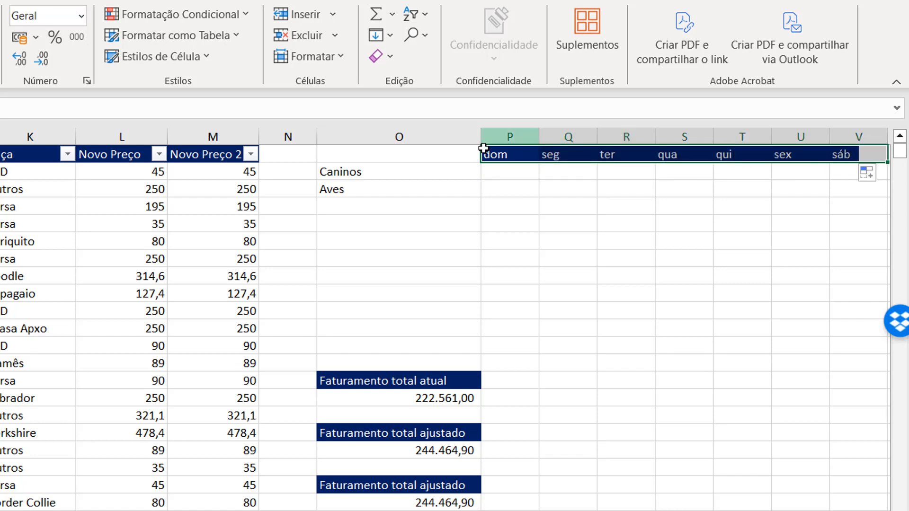
drag(481, 137, 449, 138)
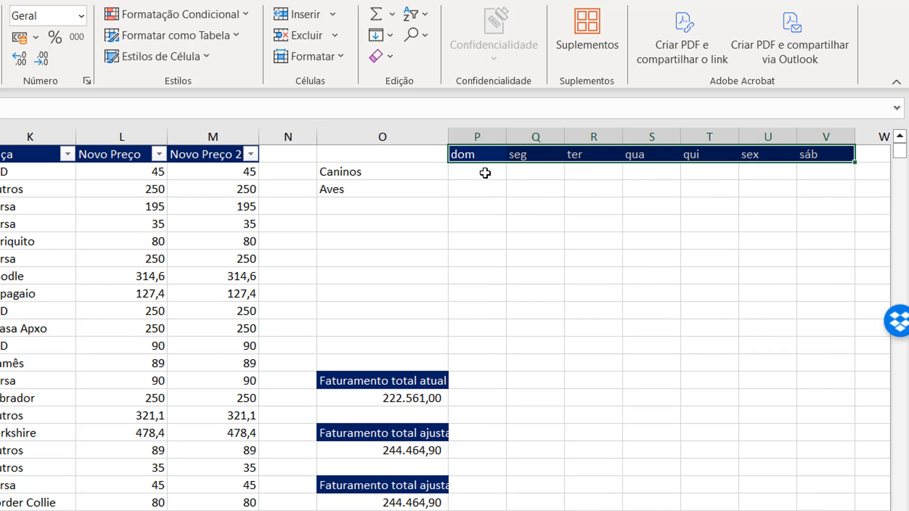
- In P2, start a CONT.SES formula that matches the absolute Serviço column $H:$H against the criterion "consulta"
mouse_move(485, 173)
mouse_down()
mouse_move(506, 183)
mouse_move(805, 185)
mouse_up()
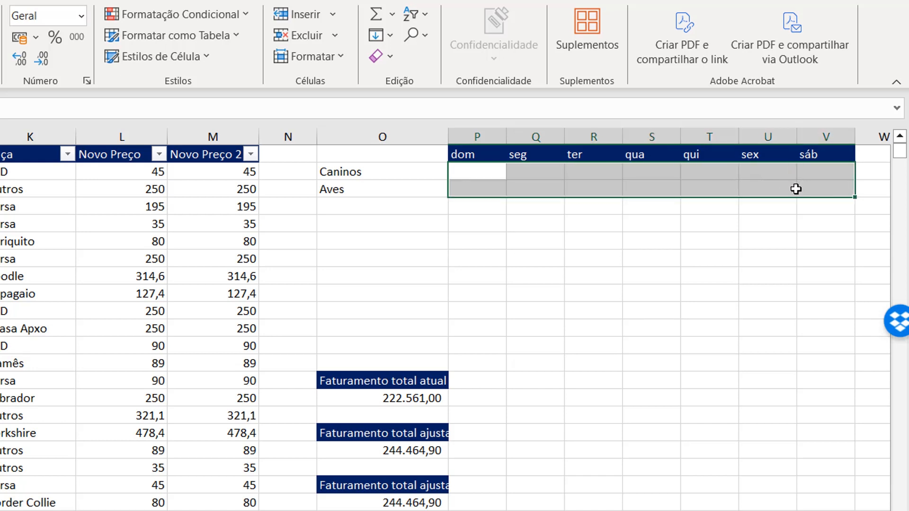
click(598, 260)
click(474, 171)
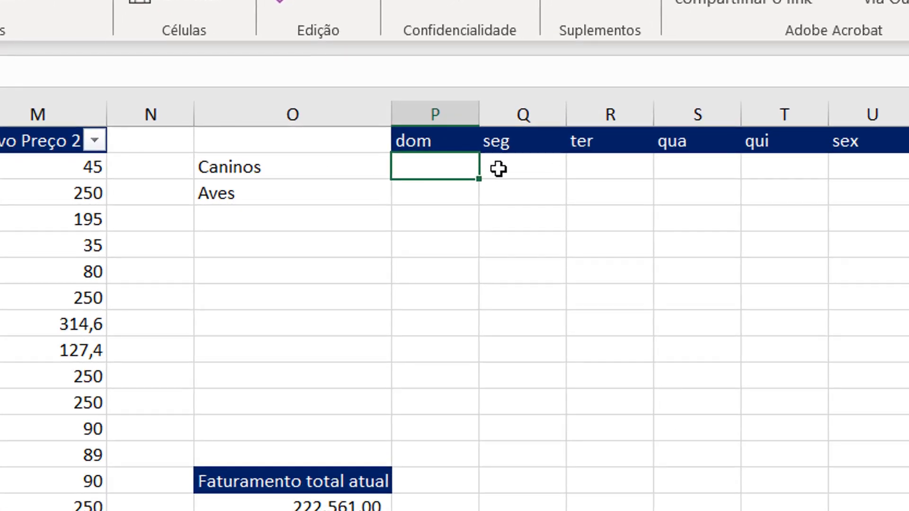
text(=CONT)
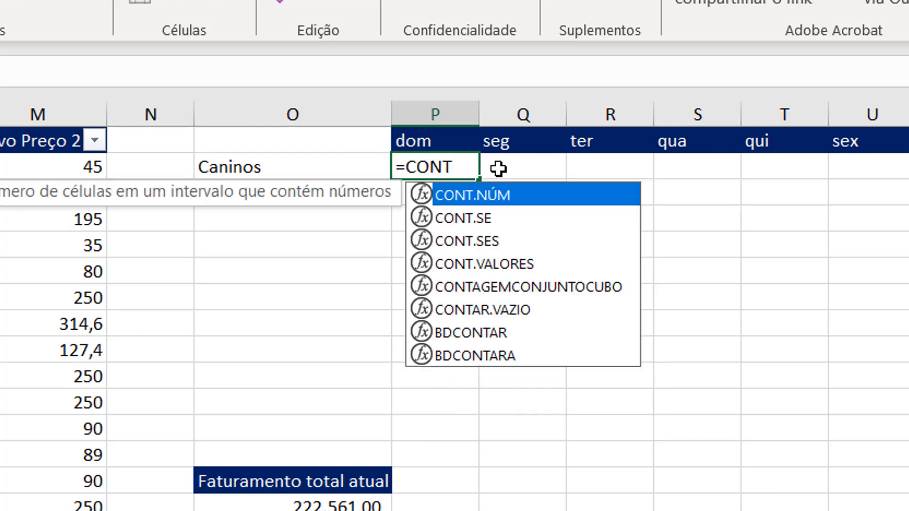
text(.SES)
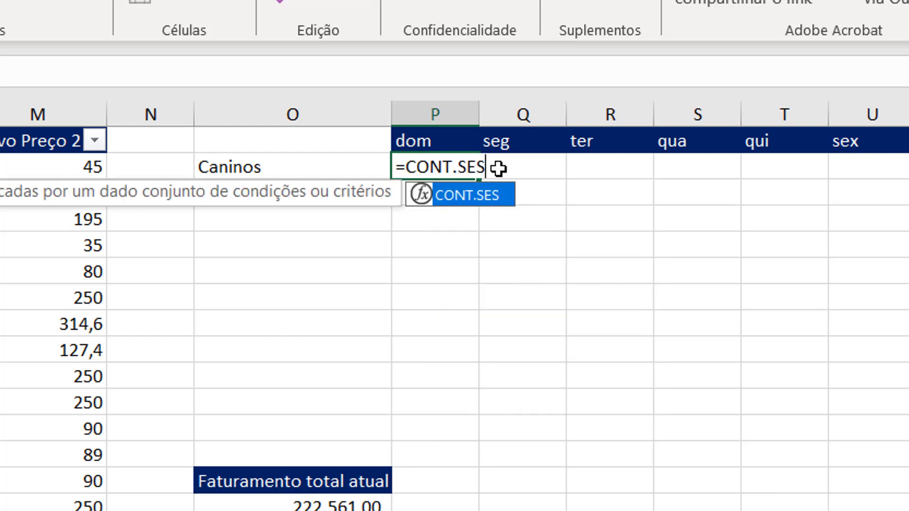
text(()
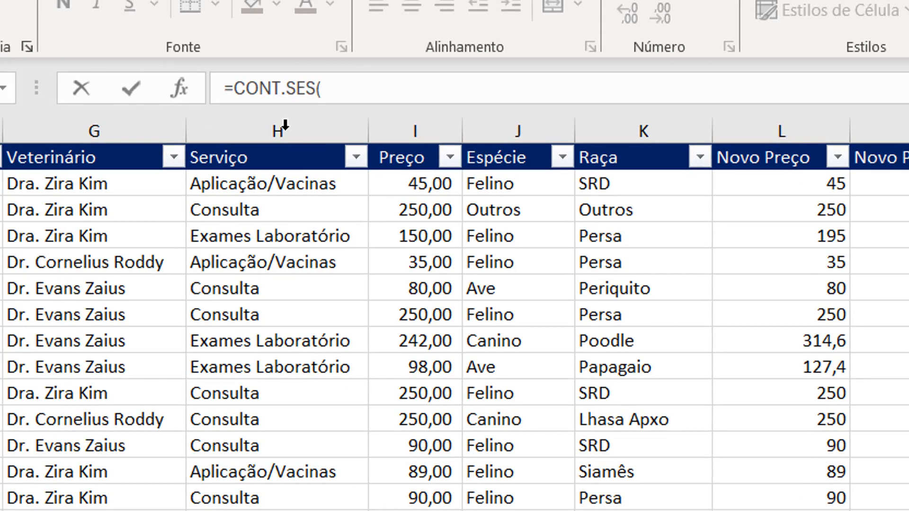
click(285, 128)
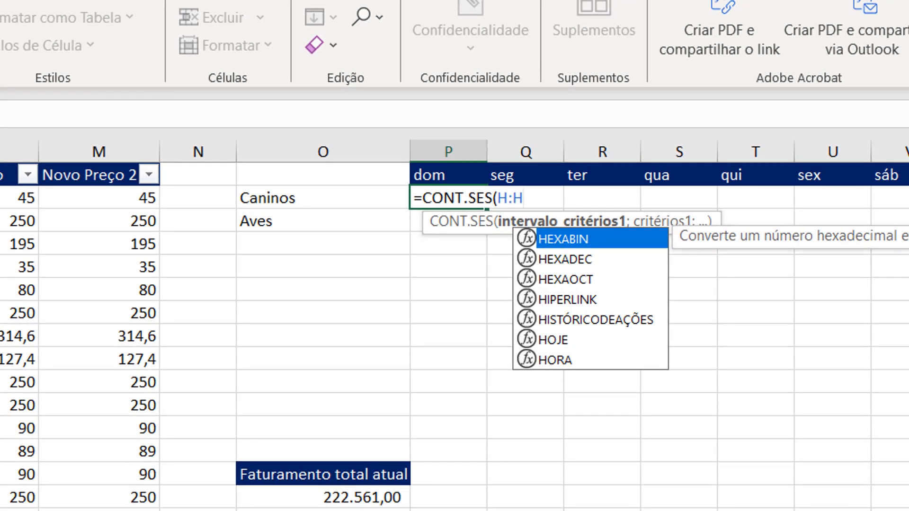
key(F4)
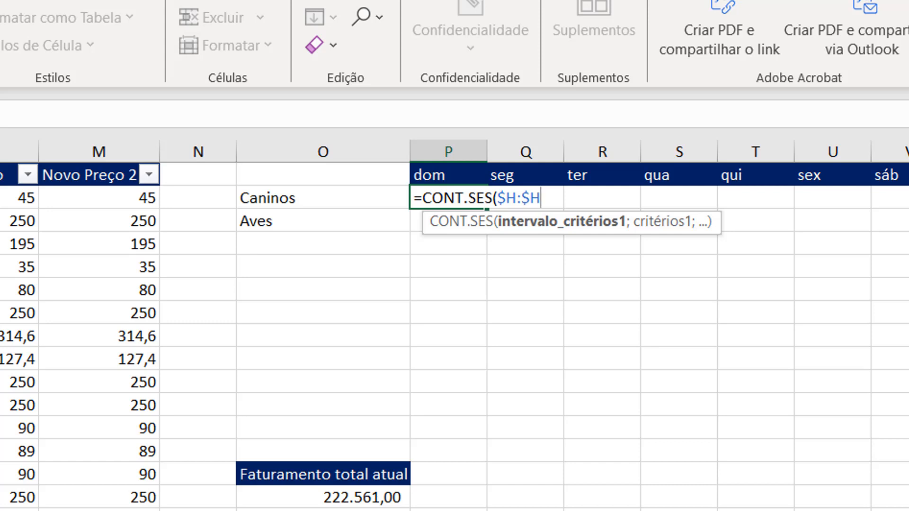
text(;"consul)
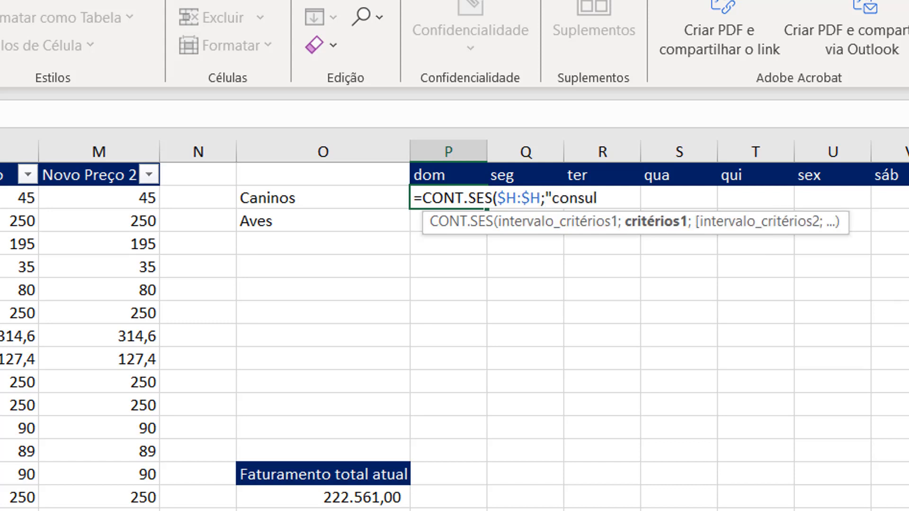
text(ta";)
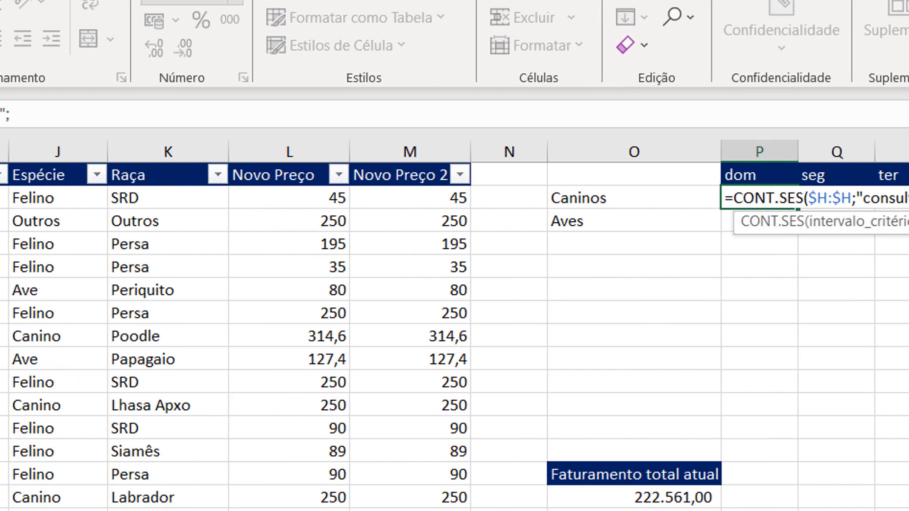
- Add the Espécie column $J:$J as the formula's second criteria range, with $O2 as its criterion
click(96, 152)
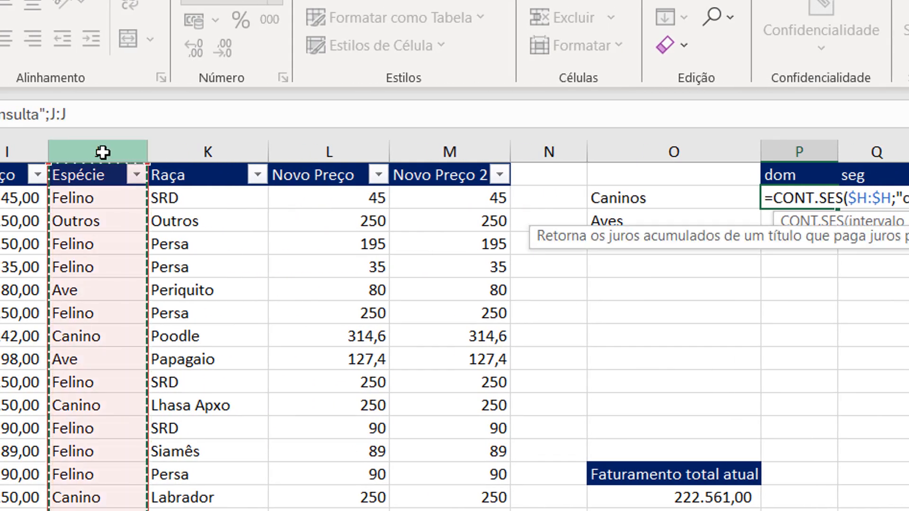
key(F4)
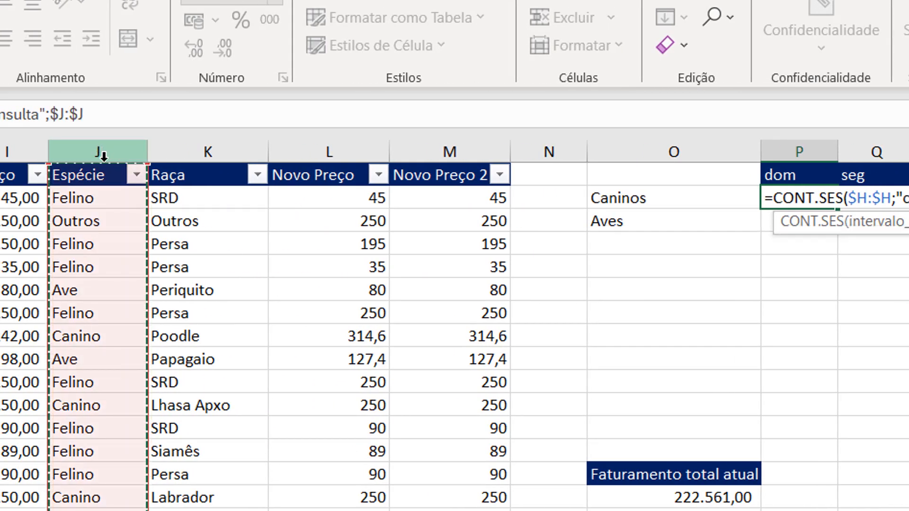
text(;)
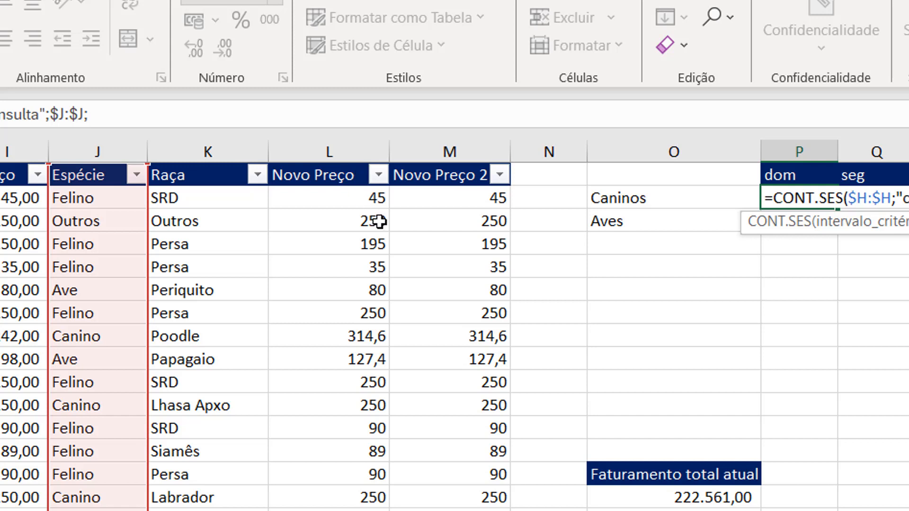
click(656, 195)
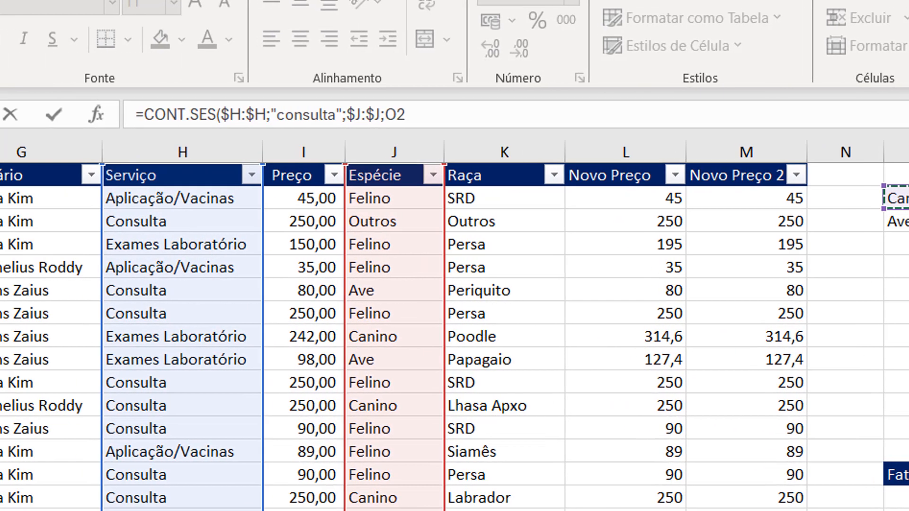
key(F4)
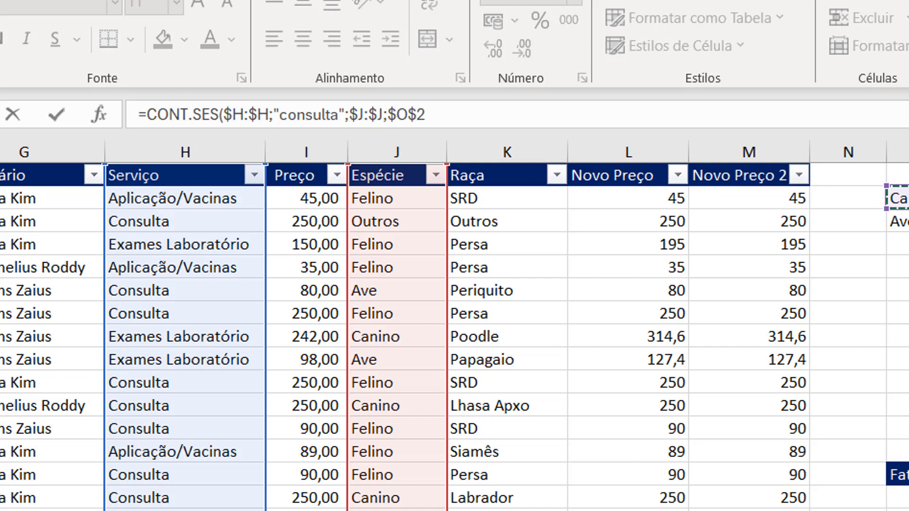
key(F4)
key(F4)
- Add the weekday column $C:$C with P$1 as the third criterion, and complete the CONT.SES formula in P2
scroll(455, 331, left, 5)
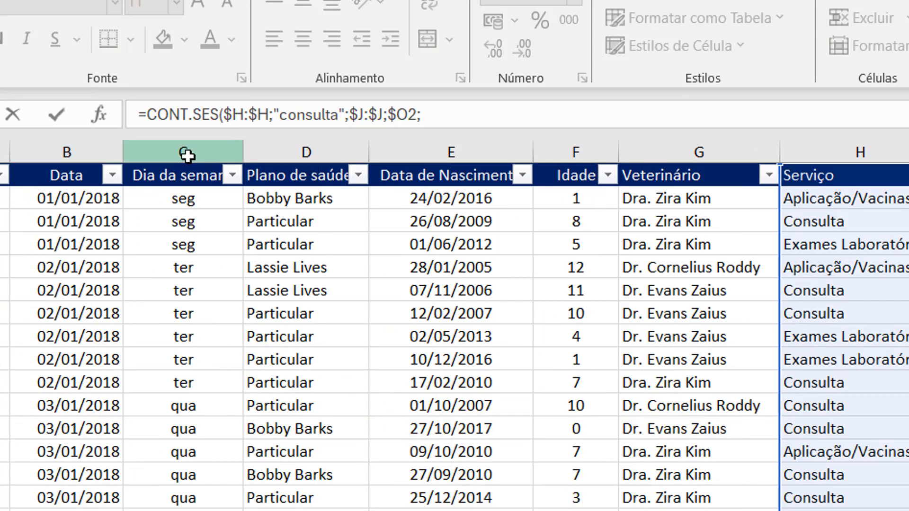
click(185, 152)
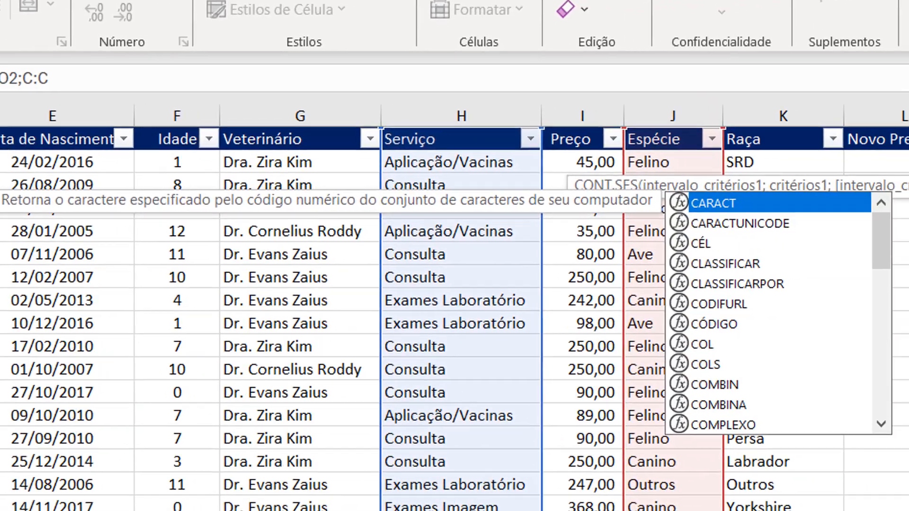
key(F4)
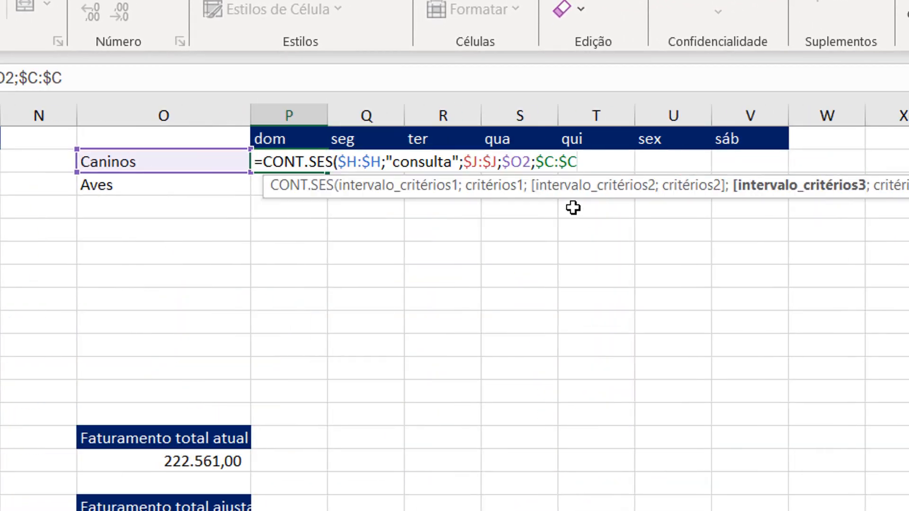
text(;)
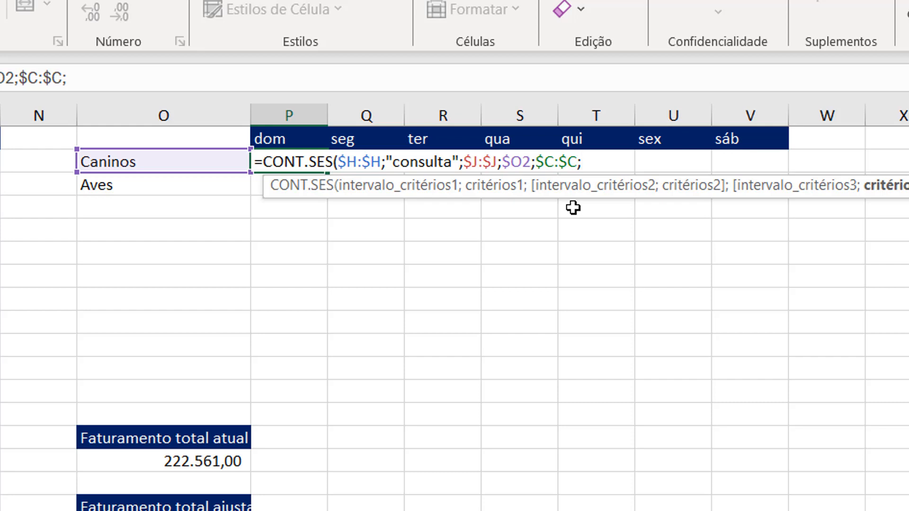
click(282, 138)
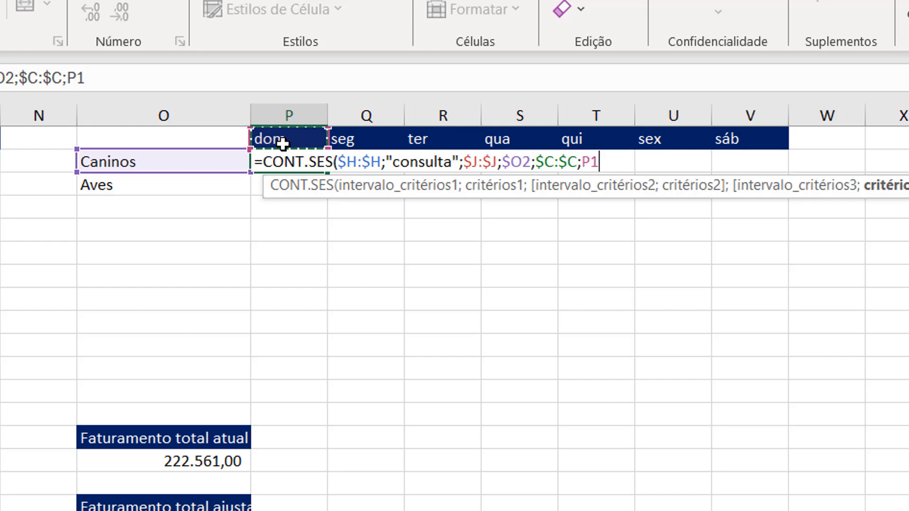
key(F4)
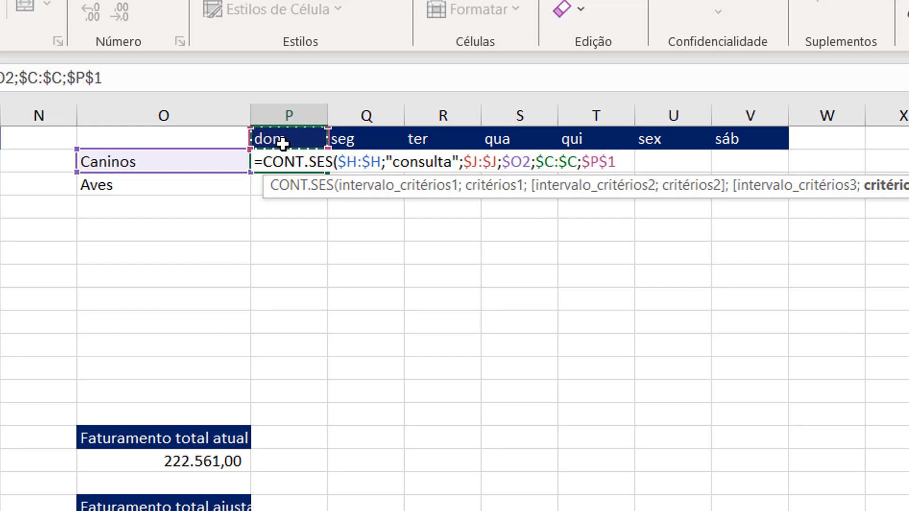
key(F4)
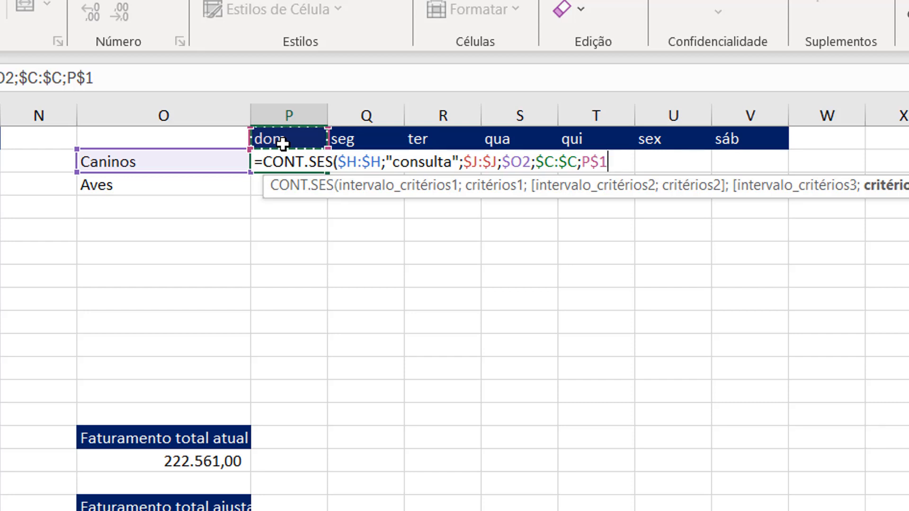
text())
key(Return)
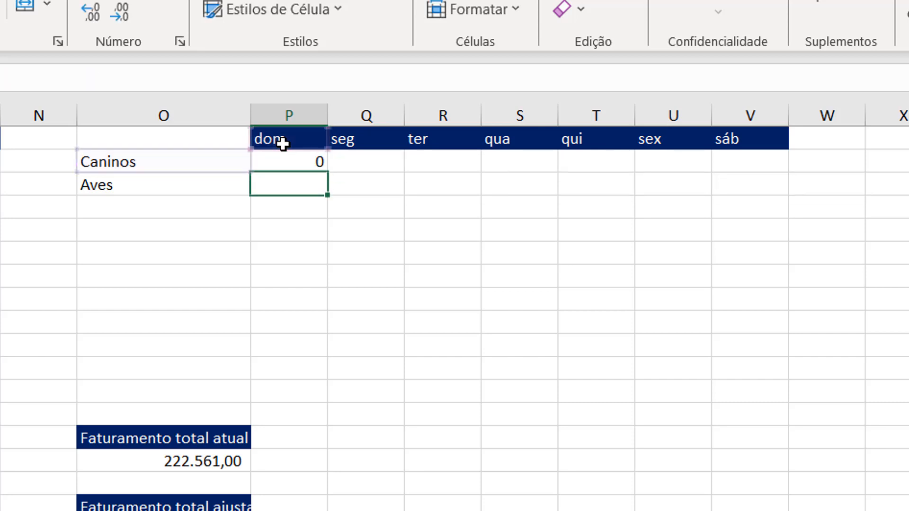
- Change the row labels to the singular forms Canino in O2 and Ave in O3
key(Up)
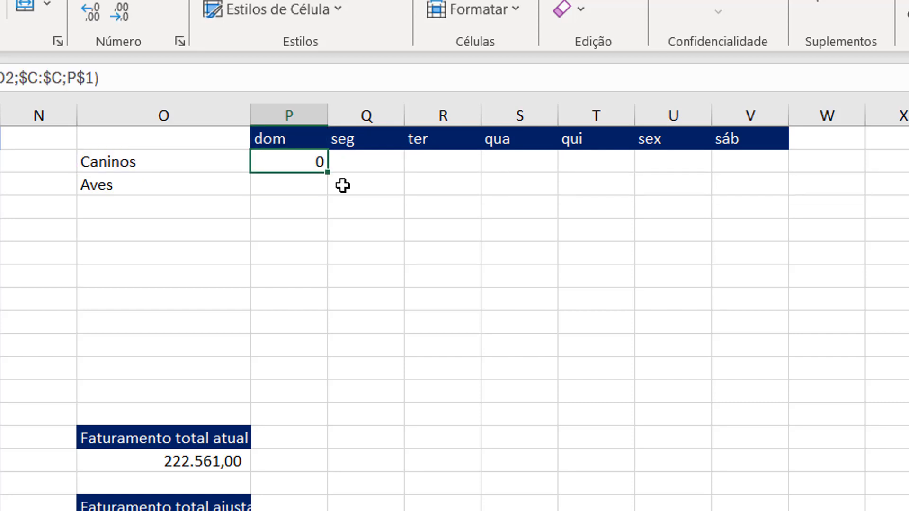
double_click(208, 162)
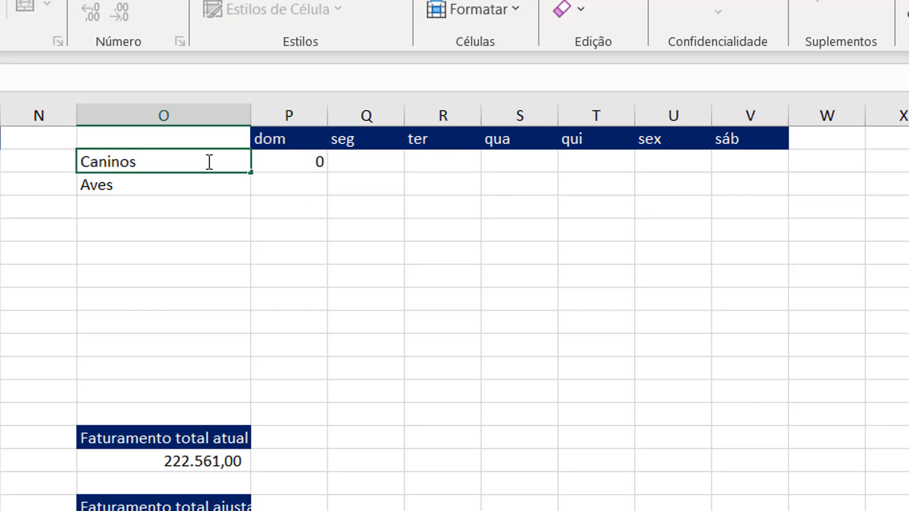
key(BackSpace)
key(Return)
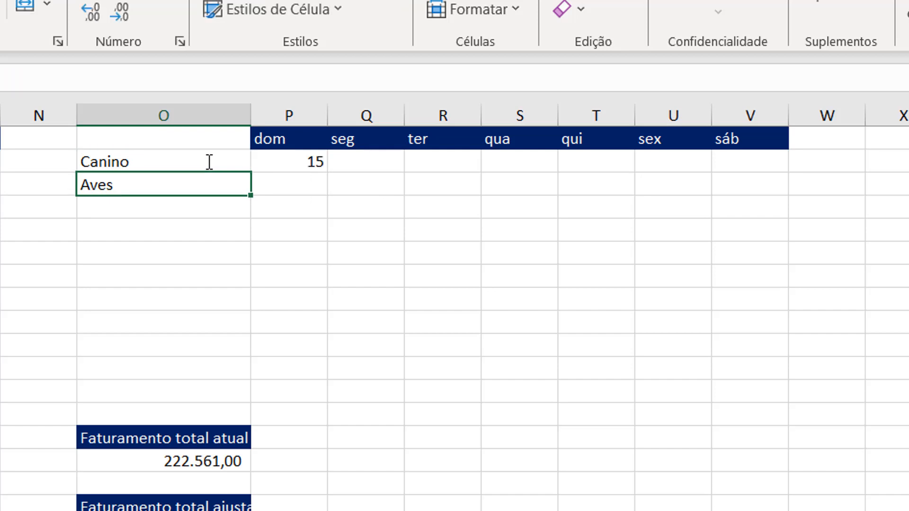
key(F2)
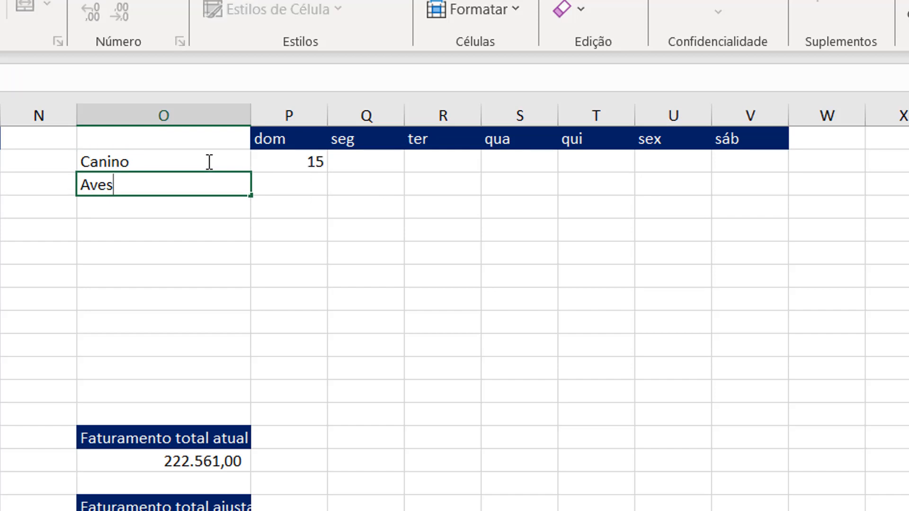
key(BackSpace)
key(Return)
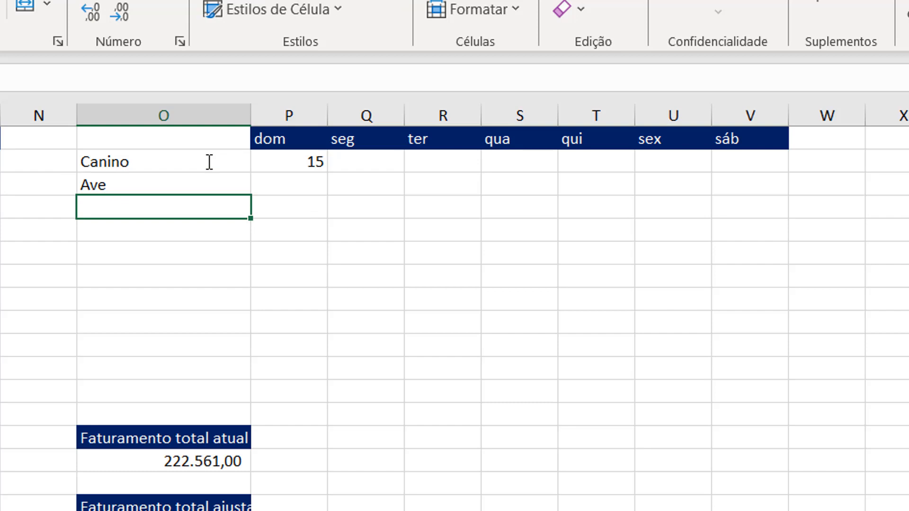
- Copy the P2 formula down to the Ave row and across to V3 for all weekdays
click(314, 160)
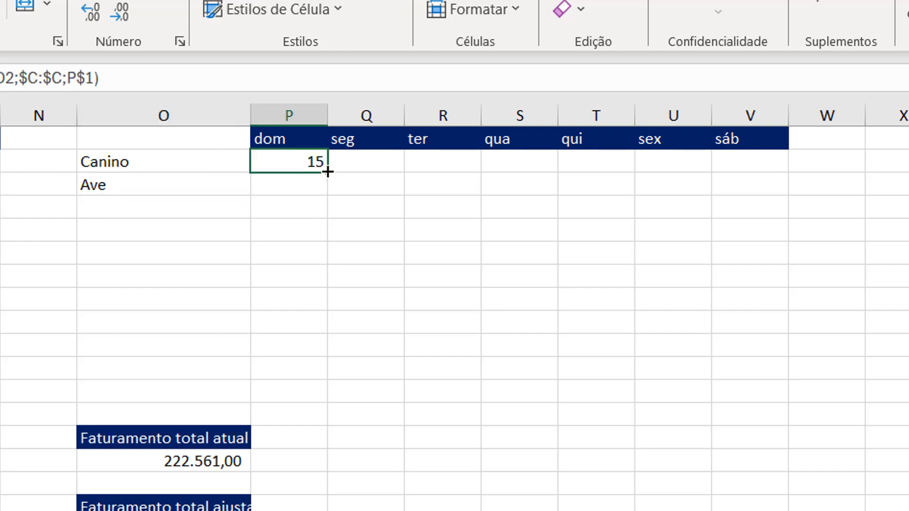
double_click(328, 189)
drag(327, 194, 764, 175)
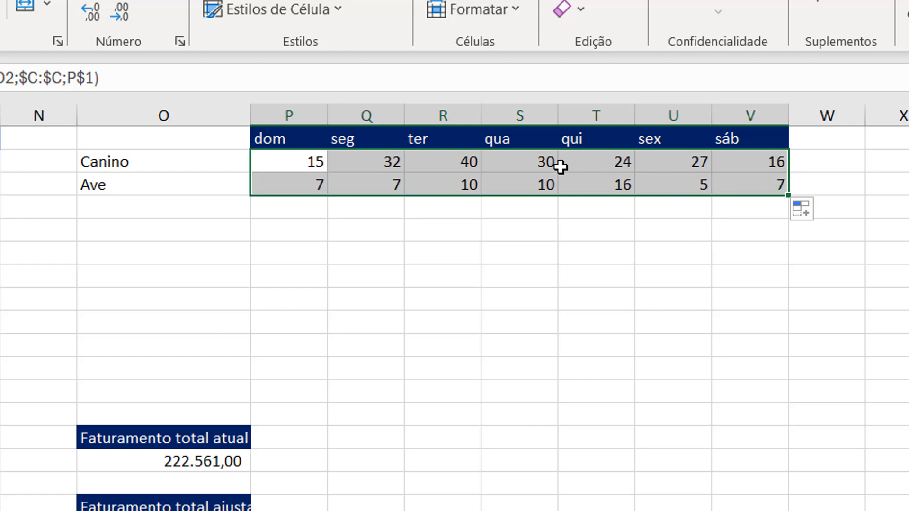
- Center the contents of columns P through V horizontally
mouse_move(280, 121)
mouse_down()
mouse_move(669, 115)
mouse_move(783, 102)
mouse_move(714, 101)
mouse_up()
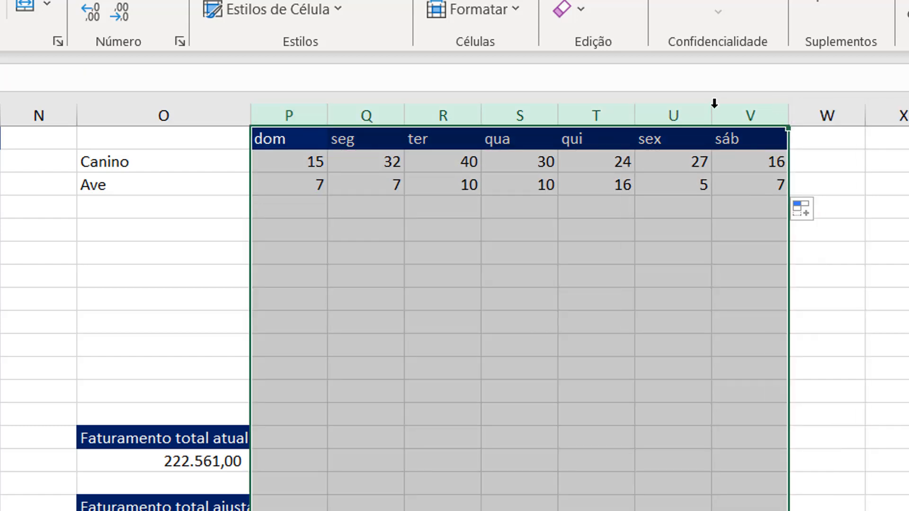
click(1, 5)
click(569, 223)
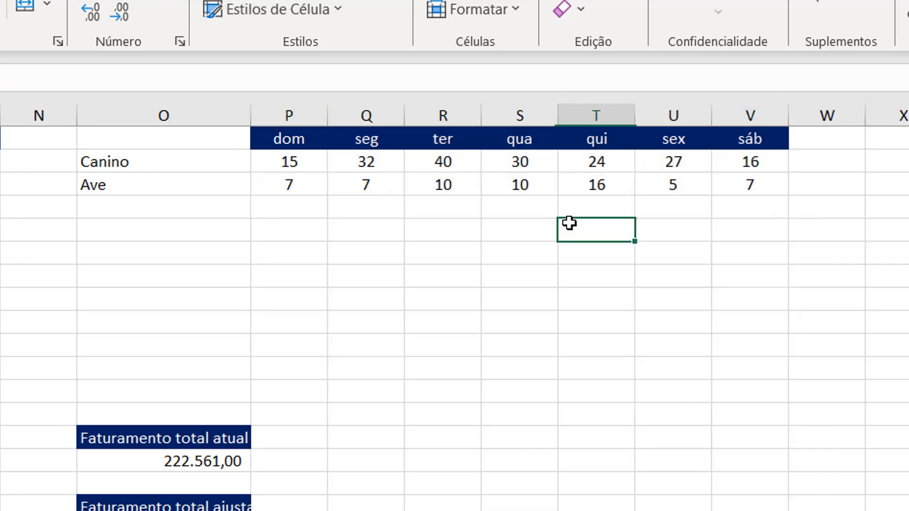
- Fill the Canino count for ter (R2) and the Ave count for qui (T3) with yellow
click(459, 159)
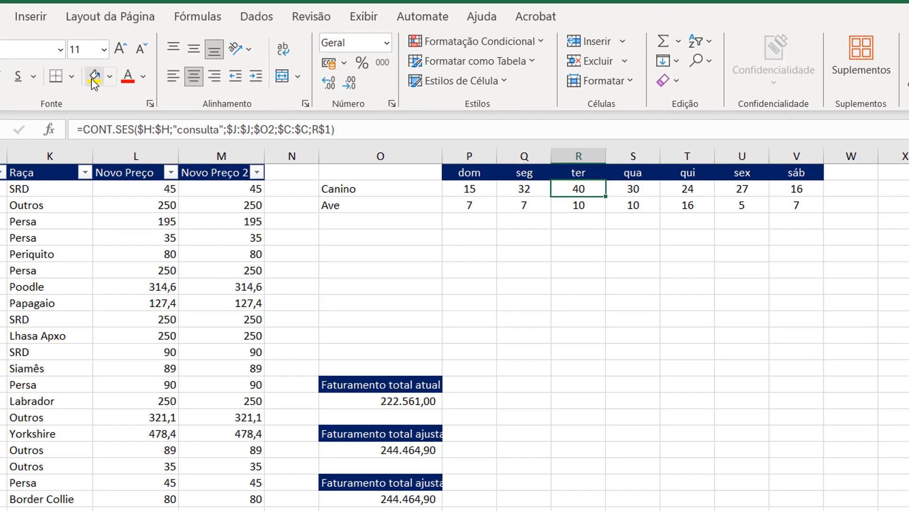
click(0, 2)
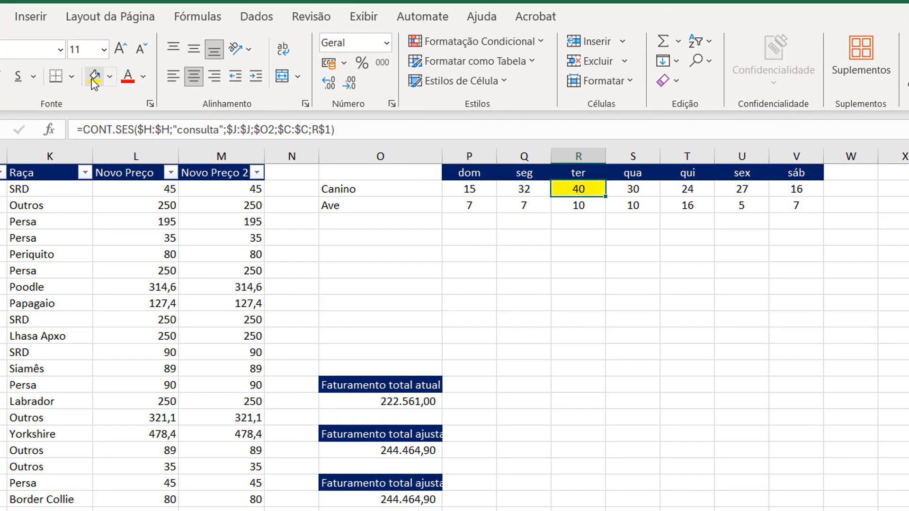
click(691, 207)
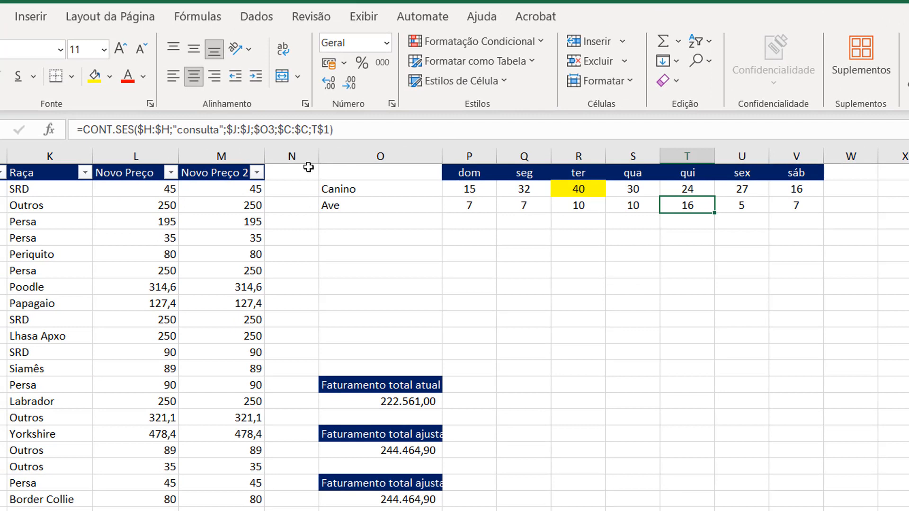
click(94, 77)
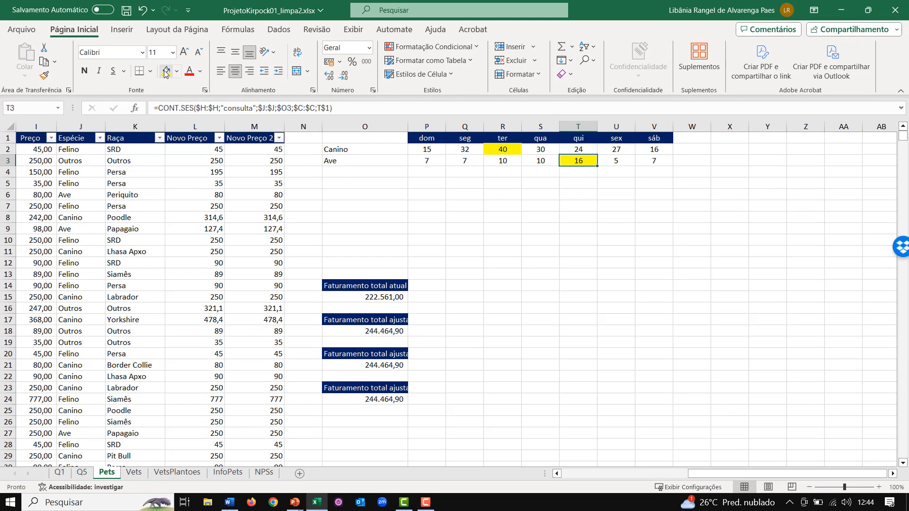
- Open the InfoPets worksheet
click(229, 473)
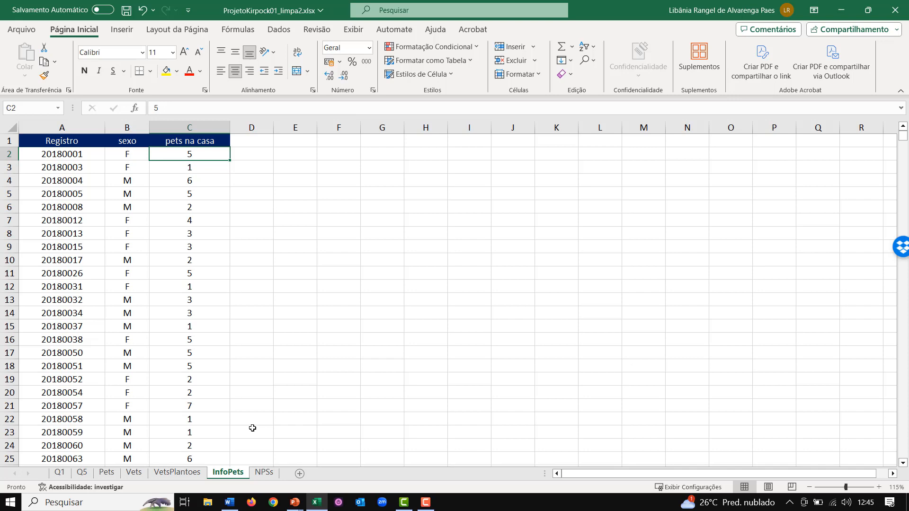
- Check the Pets worksheet, return to InfoPets and add the header Espécie in D1
key(Up)
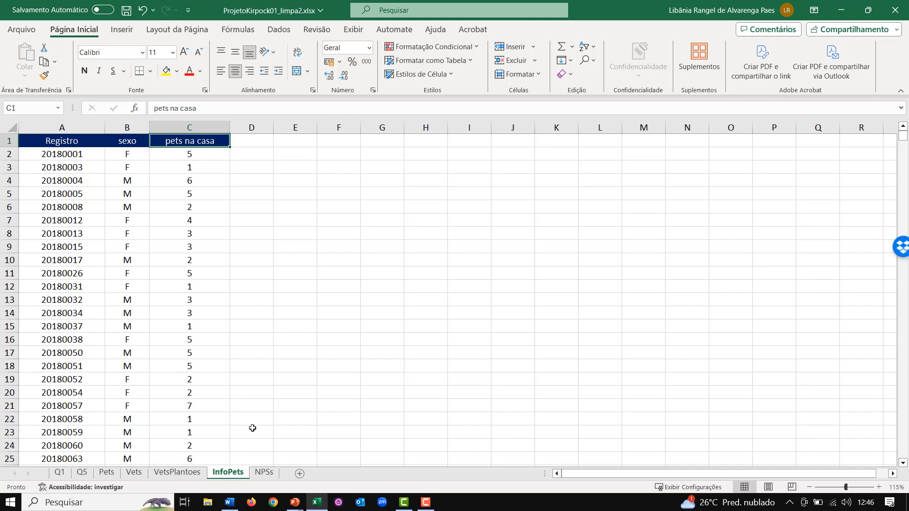
click(113, 474)
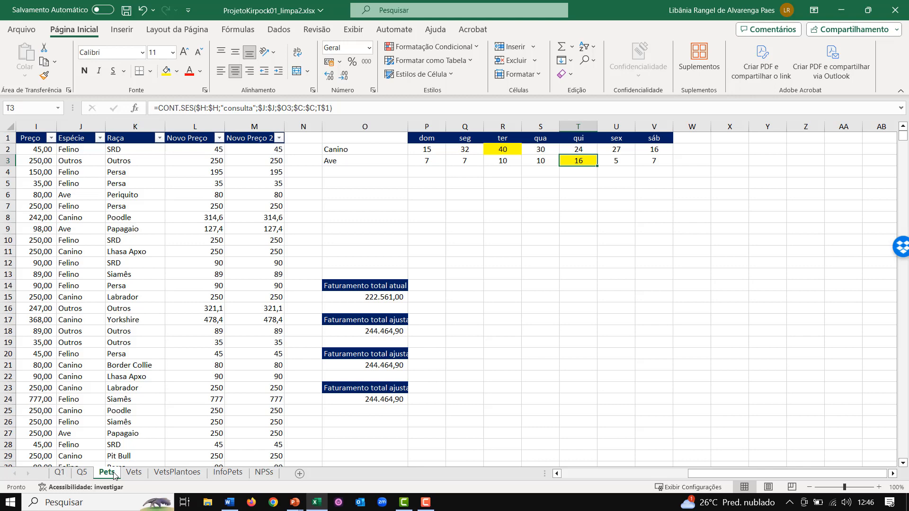
click(226, 473)
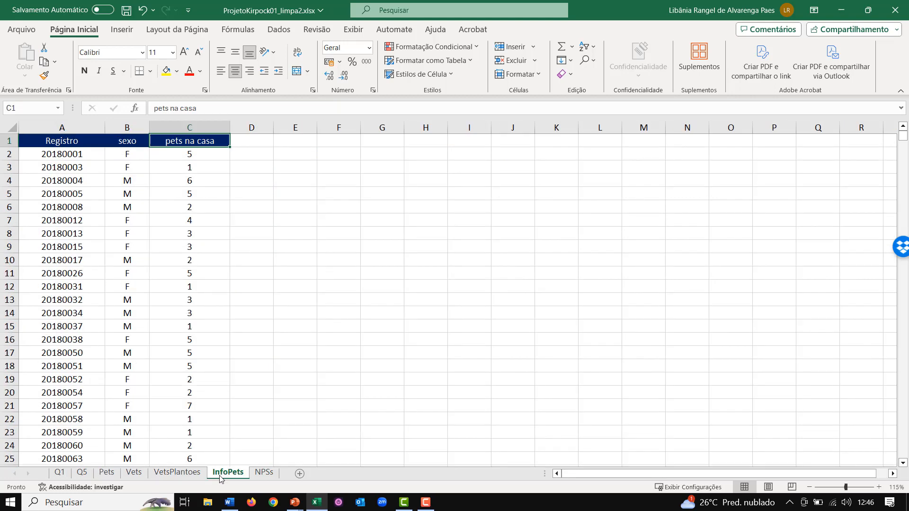
key(Right)
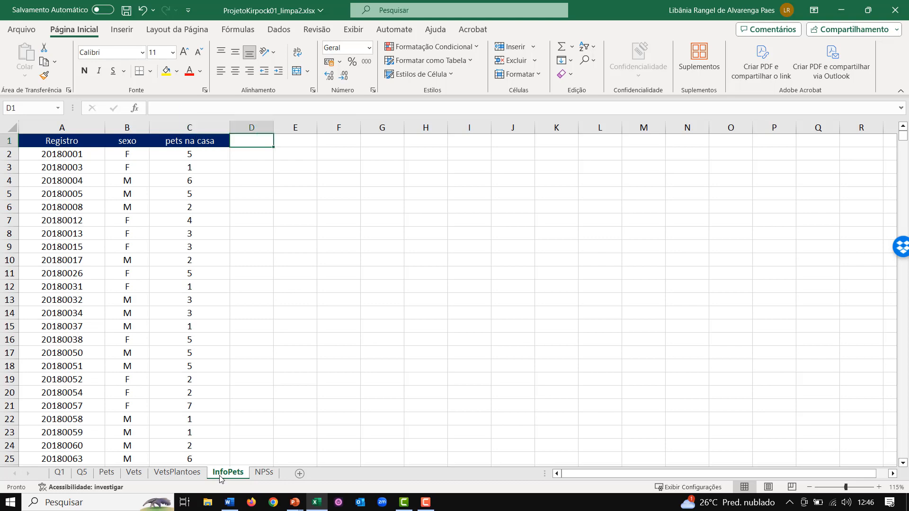
text(Espécie)
key(Return)
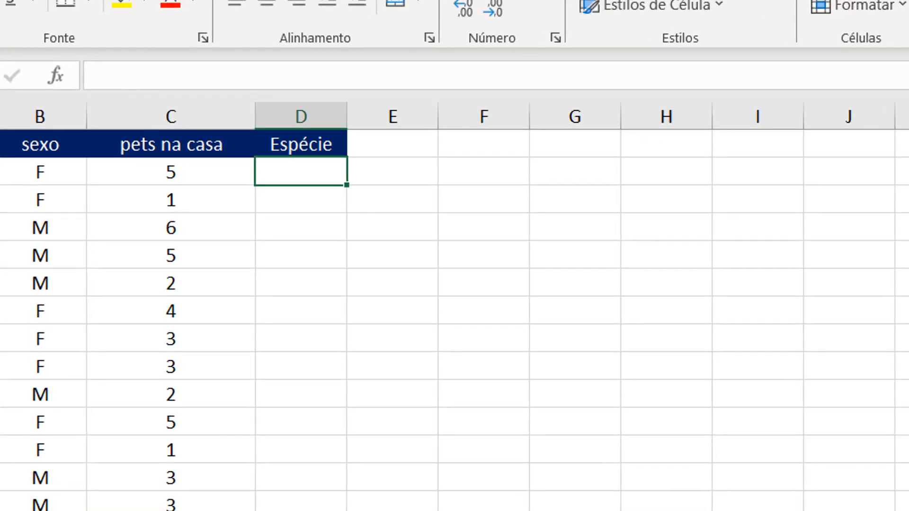
- Look up the species for the first record in D2 with =PROCX(A2;Pets!A:A;Pets!J:J)
text(=procx)
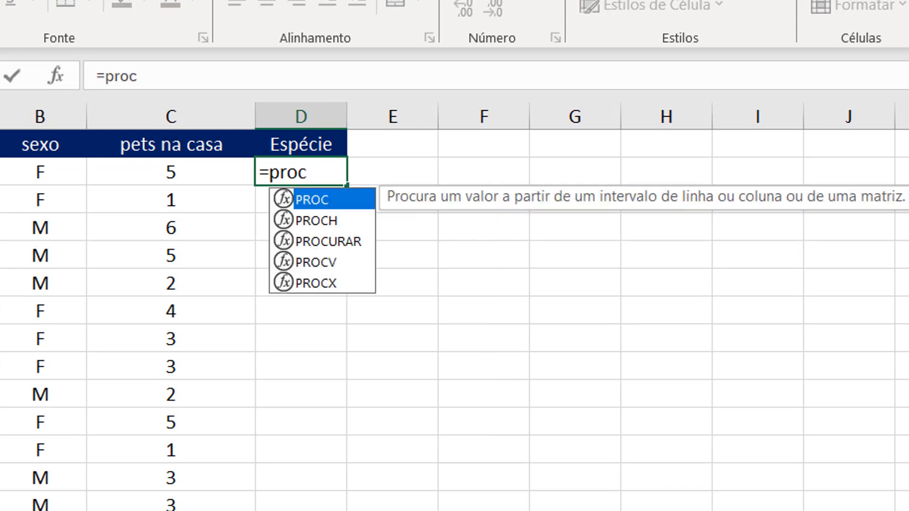
text(()
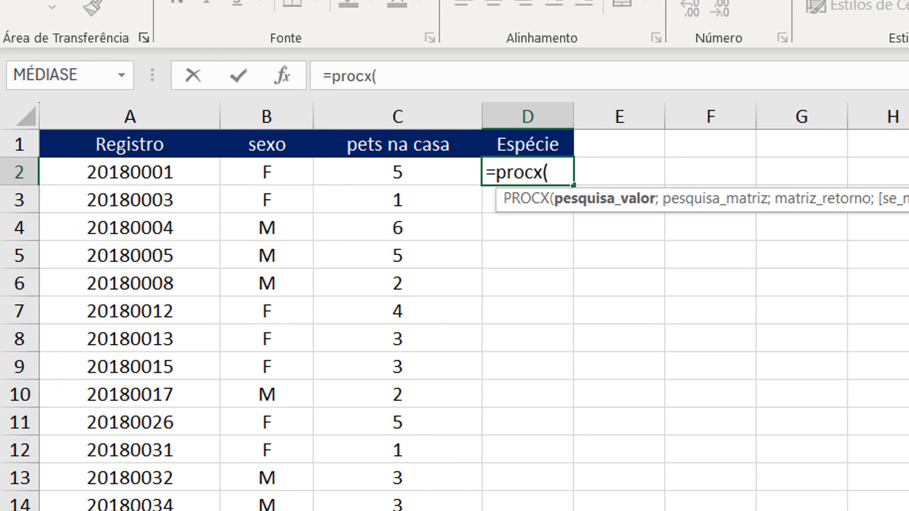
click(181, 164)
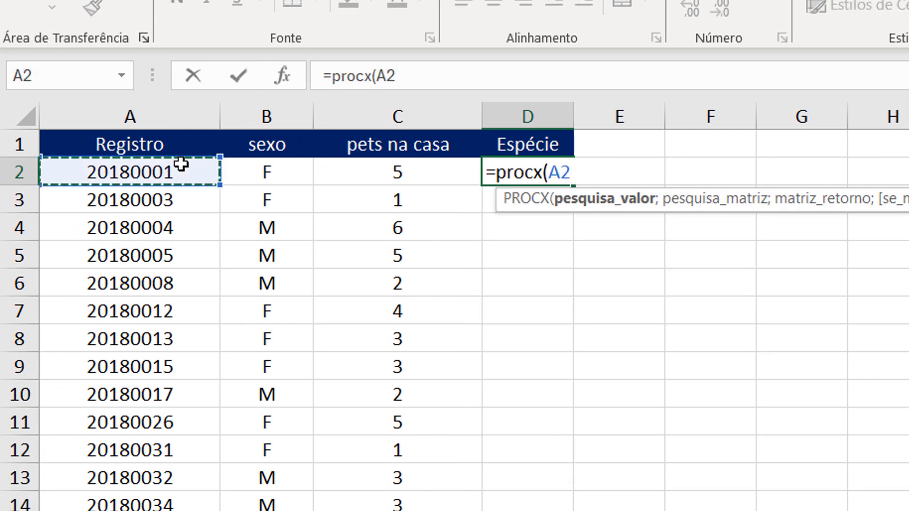
text(;)
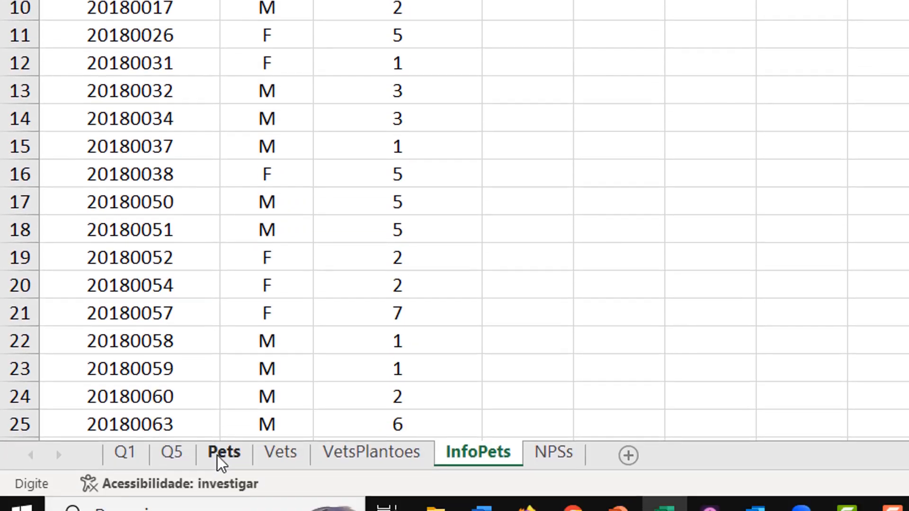
click(222, 453)
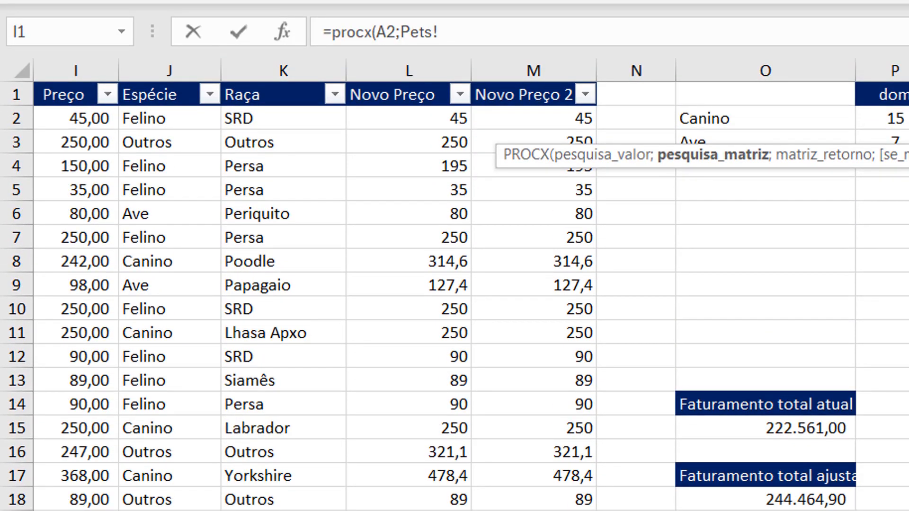
scroll(660, 459, left, 5)
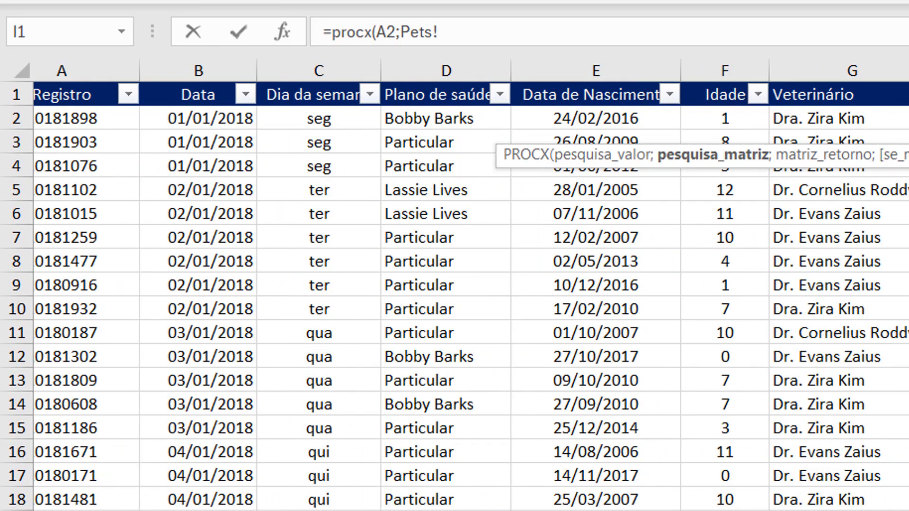
click(148, 71)
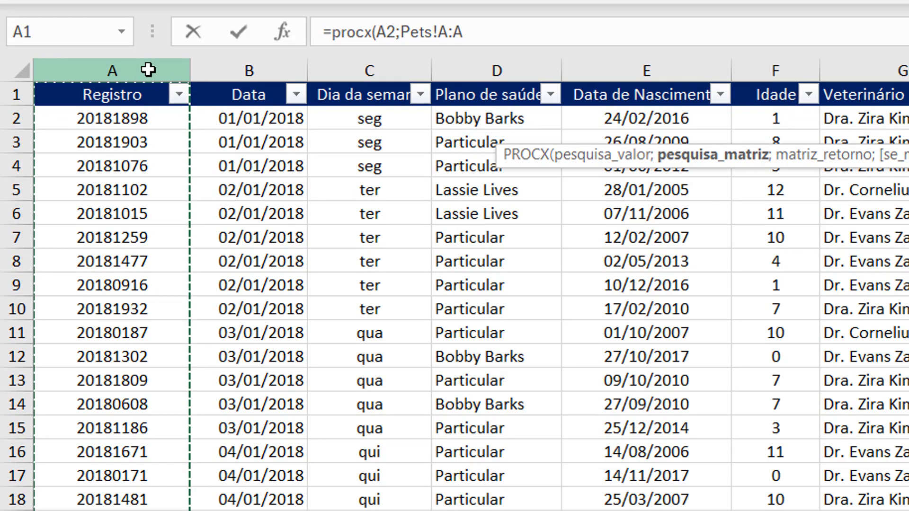
text(;)
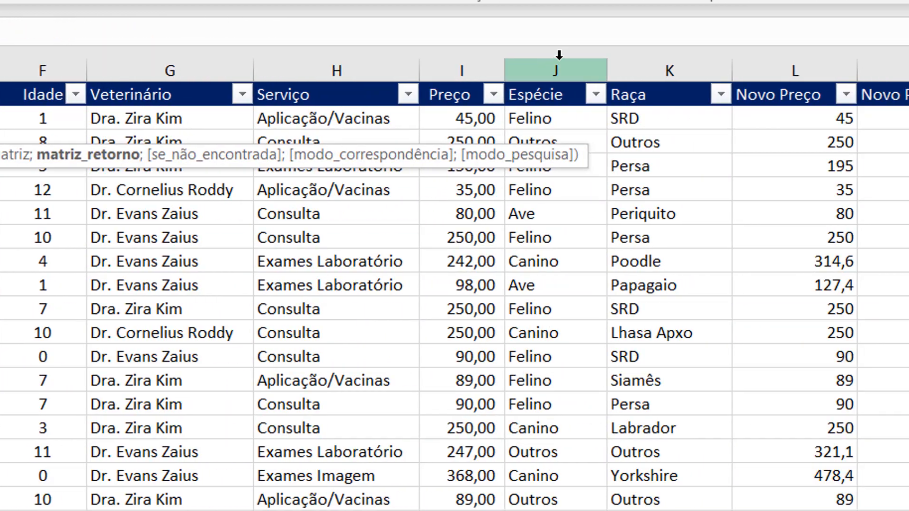
click(558, 70)
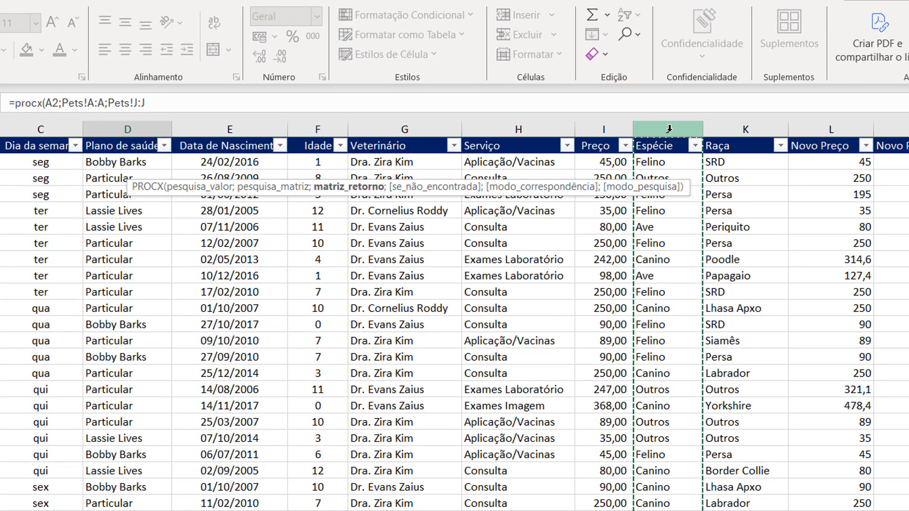
text())
key(Return)
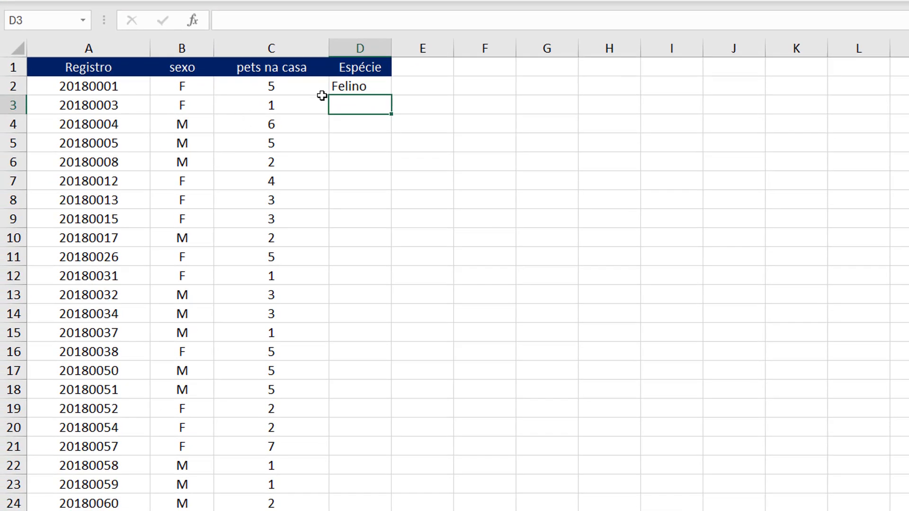
- Copy the D2 lookup formula down the whole Espécie column
click(337, 87)
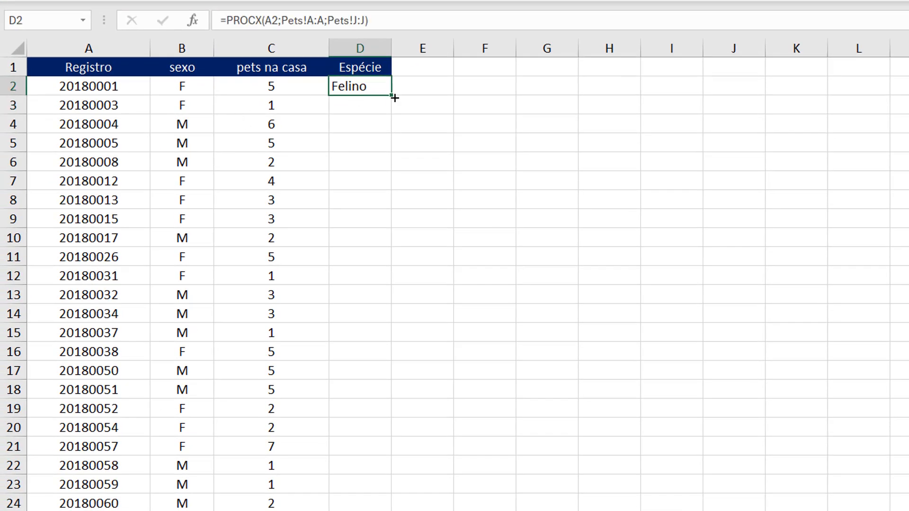
double_click(392, 95)
click(314, 82)
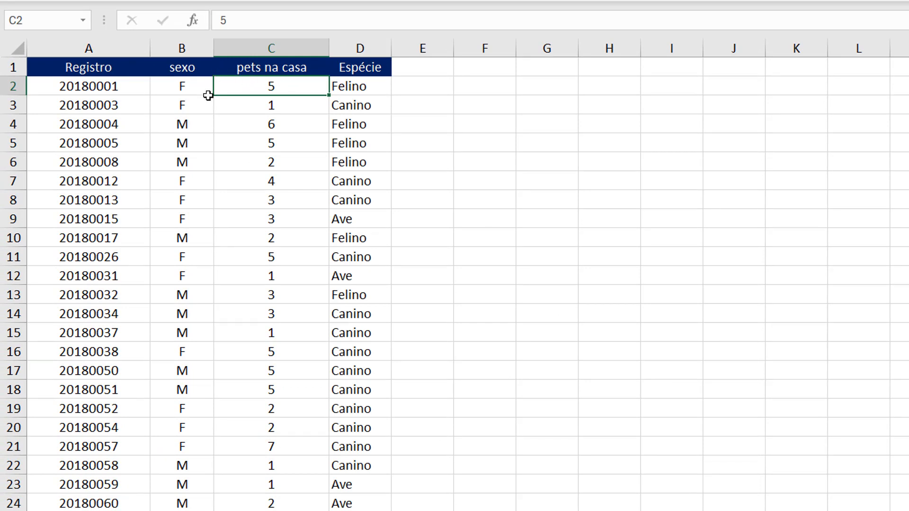
- Create a pivot table from the InfoPets data on a new worksheet, with Espécie as rows and pets na casa as values
click(219, 192)
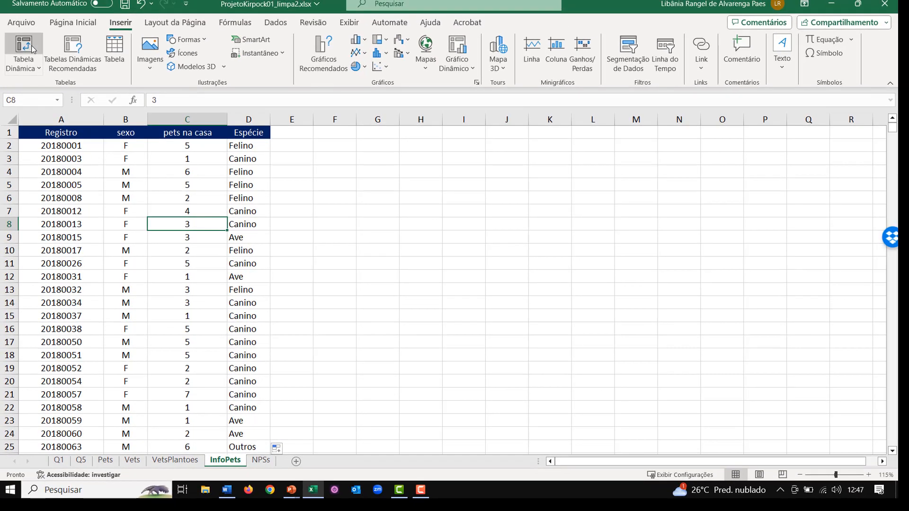
click(648, 224)
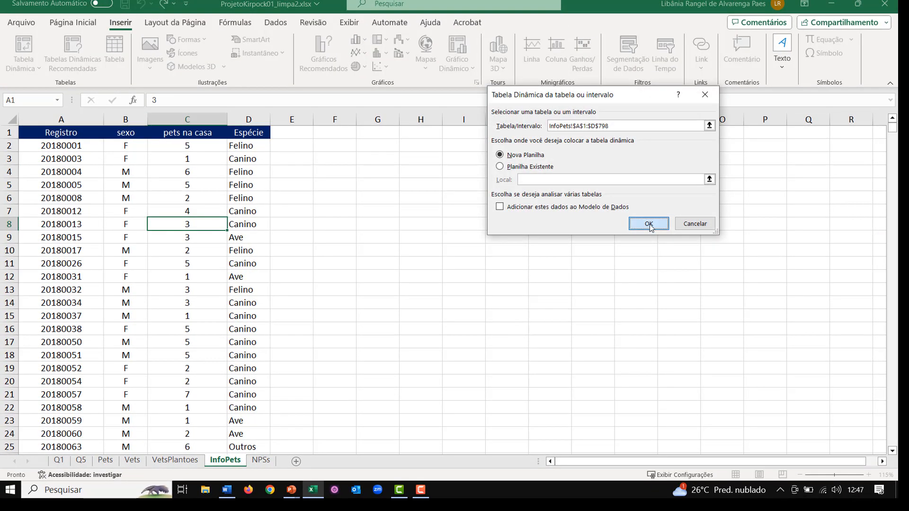
drag(727, 230, 744, 414)
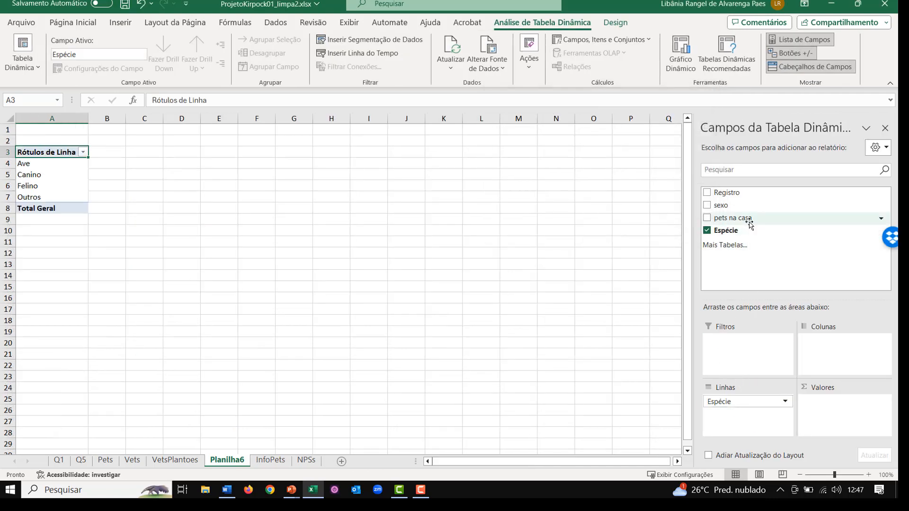
drag(750, 225, 856, 413)
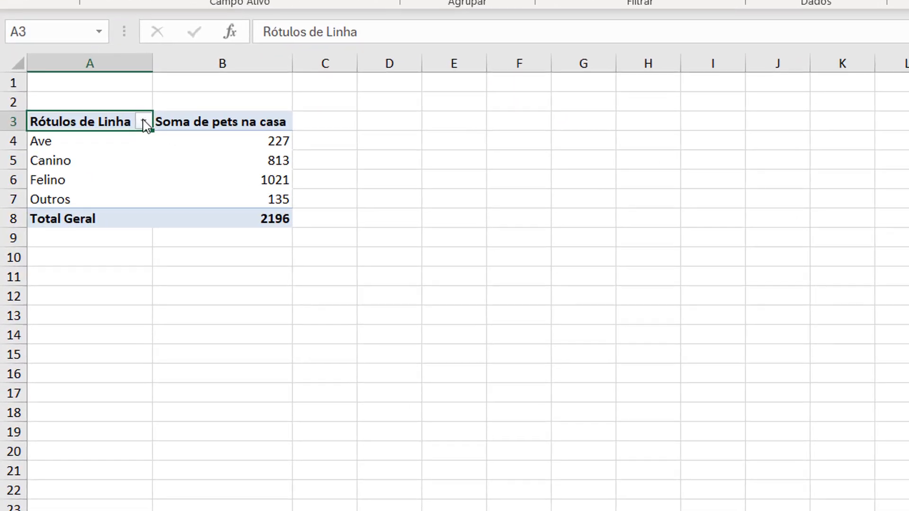
- Filter the pivot table's row labels to Canino and Felino, excluding Ave and Outros
click(144, 123)
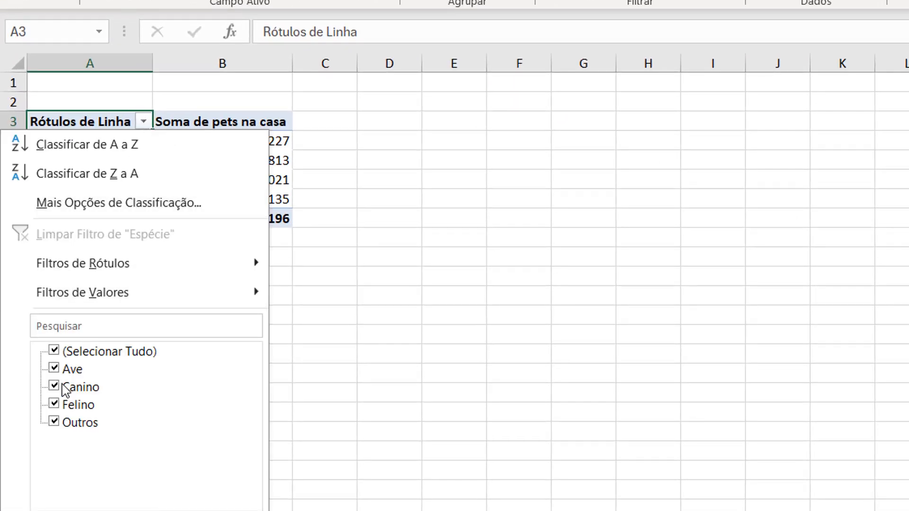
click(54, 421)
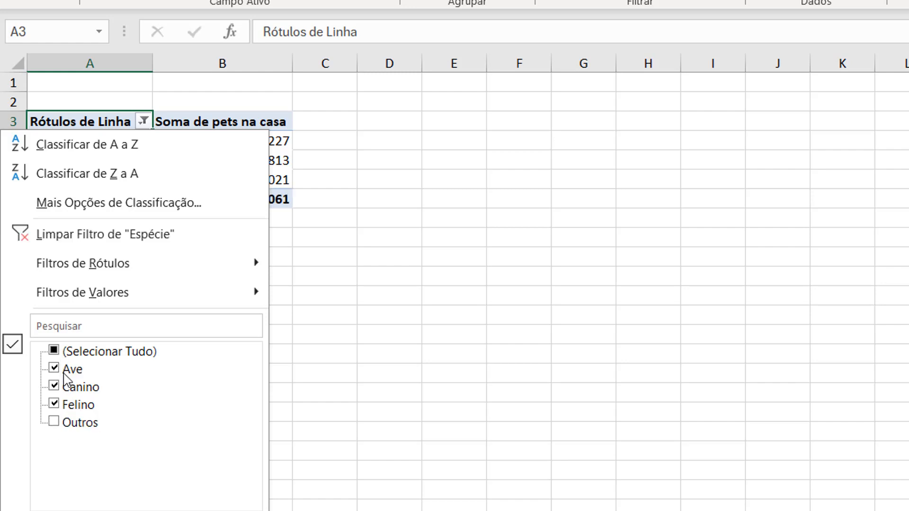
click(64, 370)
click(120, 502)
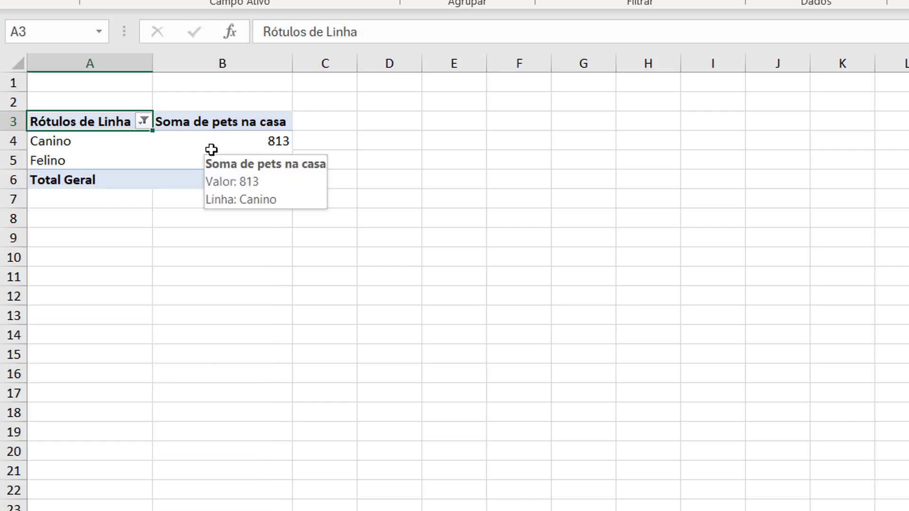
- Summarize the pivot table's pets na casa values by average (Média)
drag(229, 138, 175, 151)
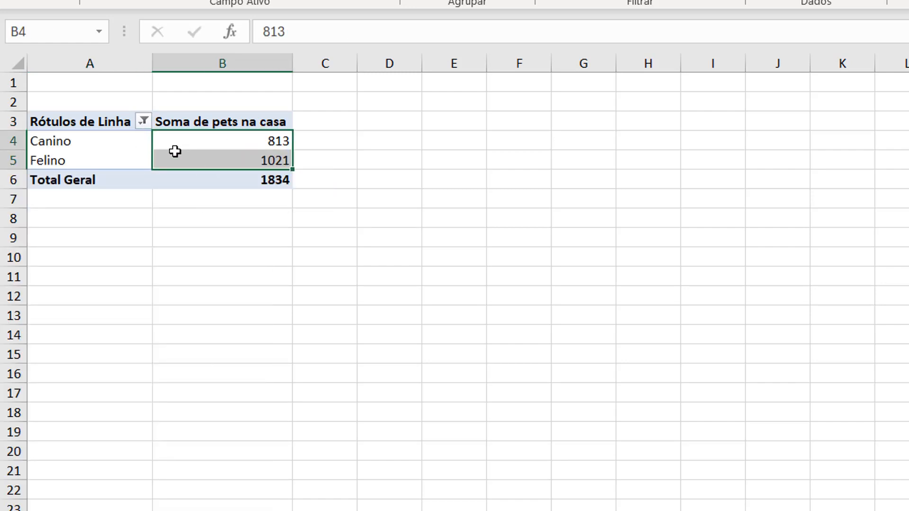
right_click(216, 147)
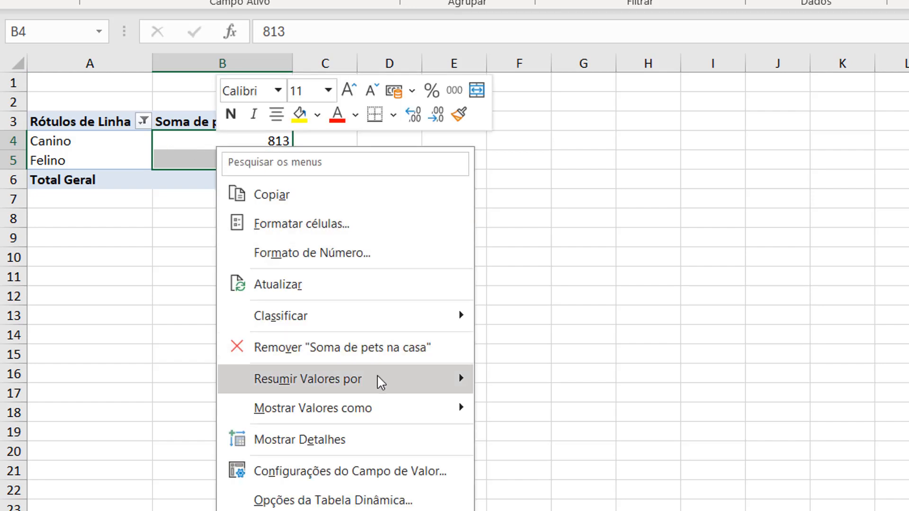
mouse_move(381, 383)
click(579, 444)
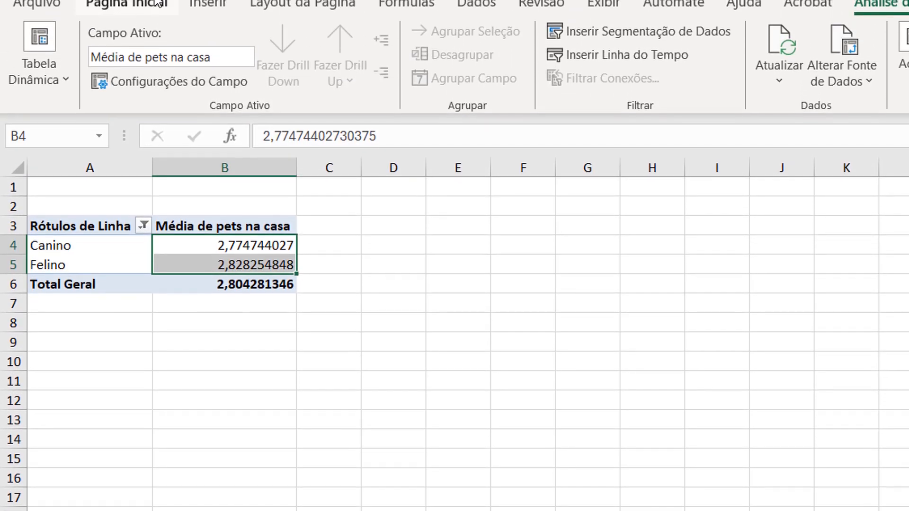
- Format the pivot table averages in B4:B6 with two decimal places
click(159, 4)
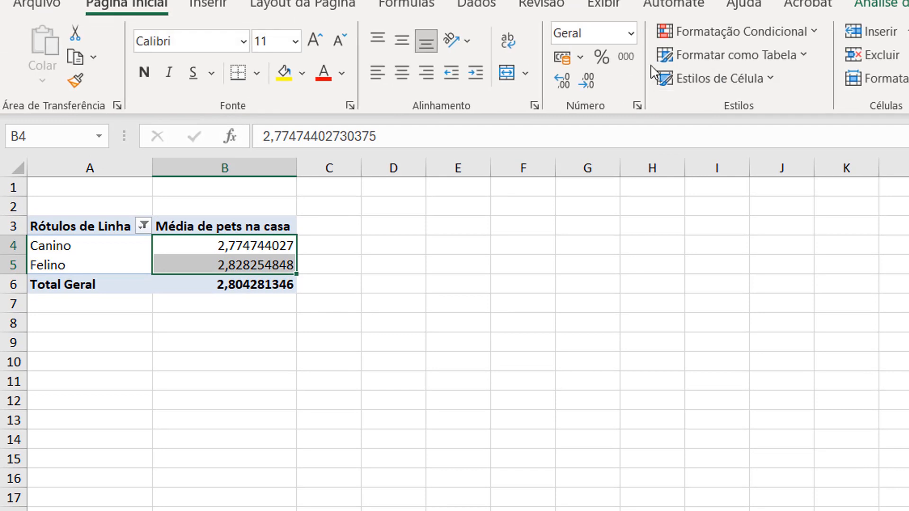
drag(227, 245, 228, 284)
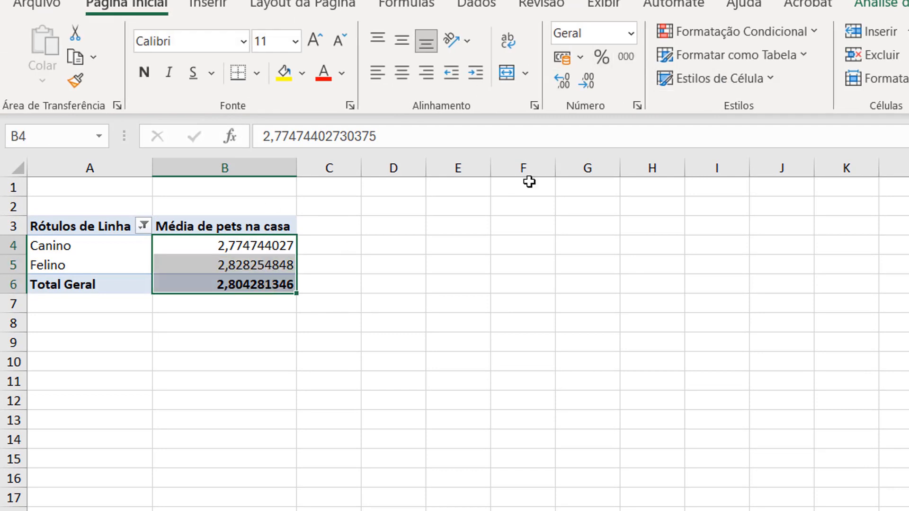
click(588, 83)
click(588, 83)
click(590, 84)
click(590, 84)
click(590, 84)
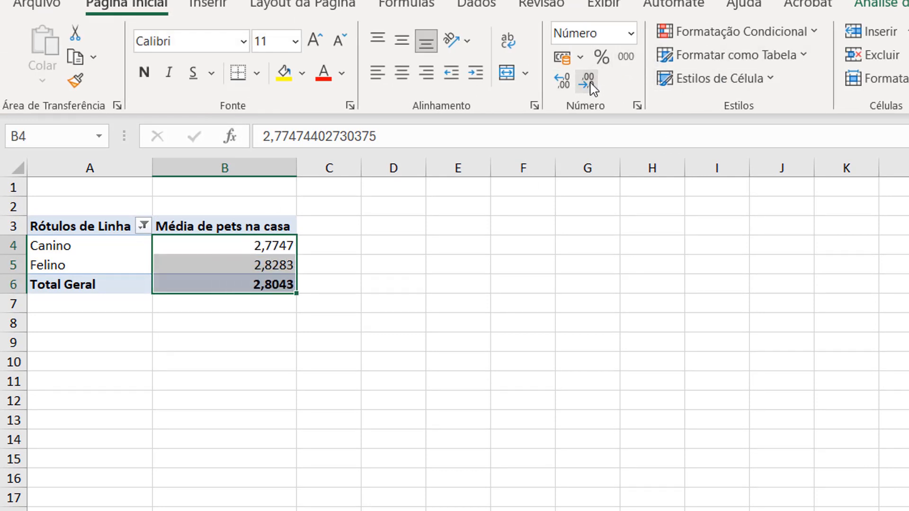
click(589, 84)
click(589, 84)
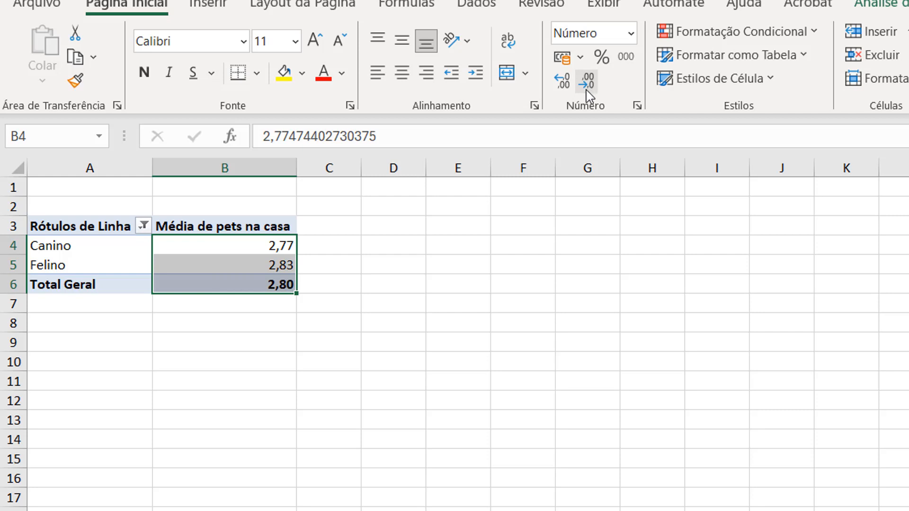
click(256, 269)
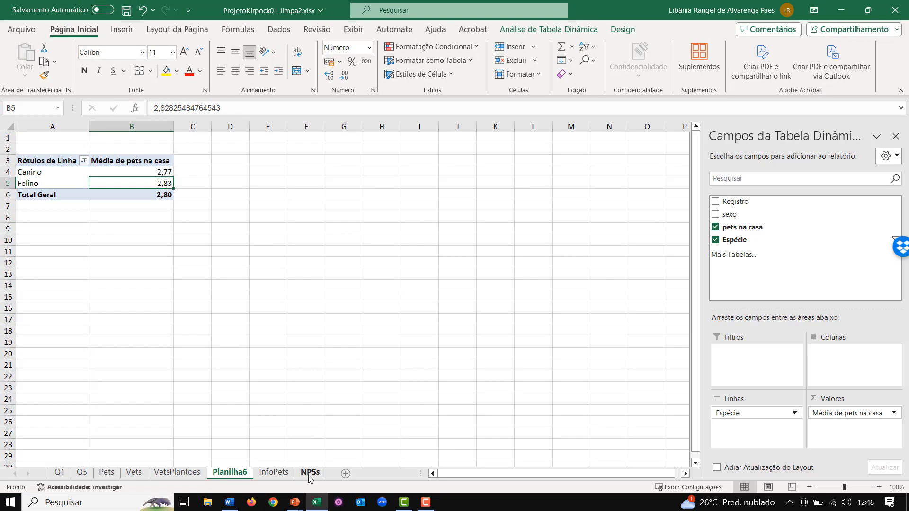
- Open the NPSs worksheet and examine the NPS formula and the Detratores and Promotores criteria
click(310, 472)
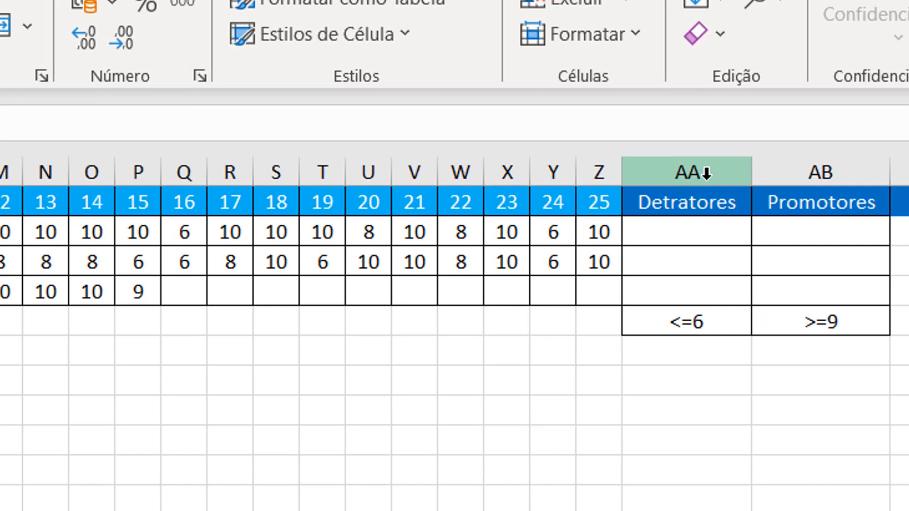
click(4, 235)
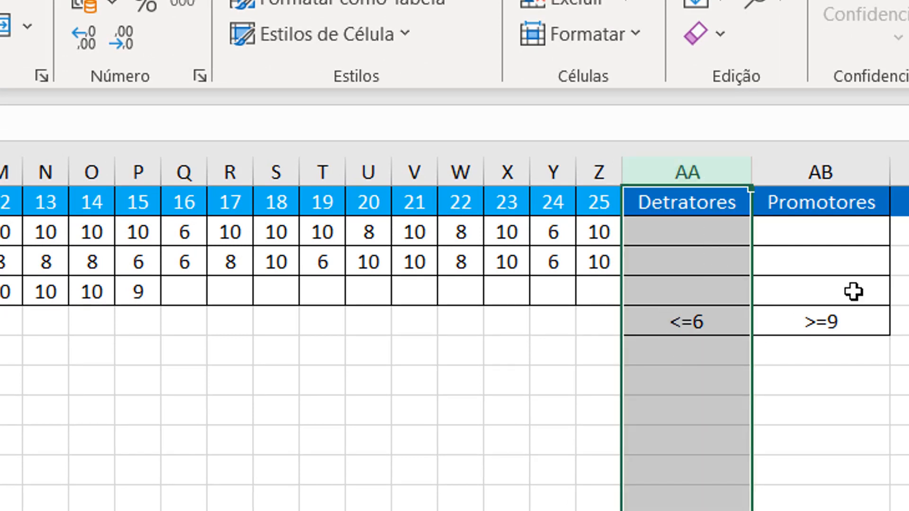
click(842, 321)
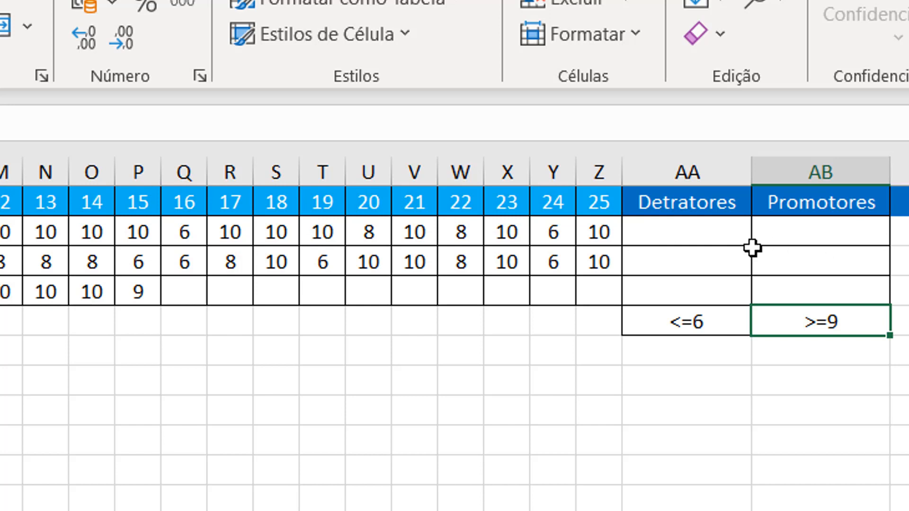
- Start a CONT.SE formula in AA2 over the first veterinarian's scores, with the columns locked as $B2:$Z2
click(681, 234)
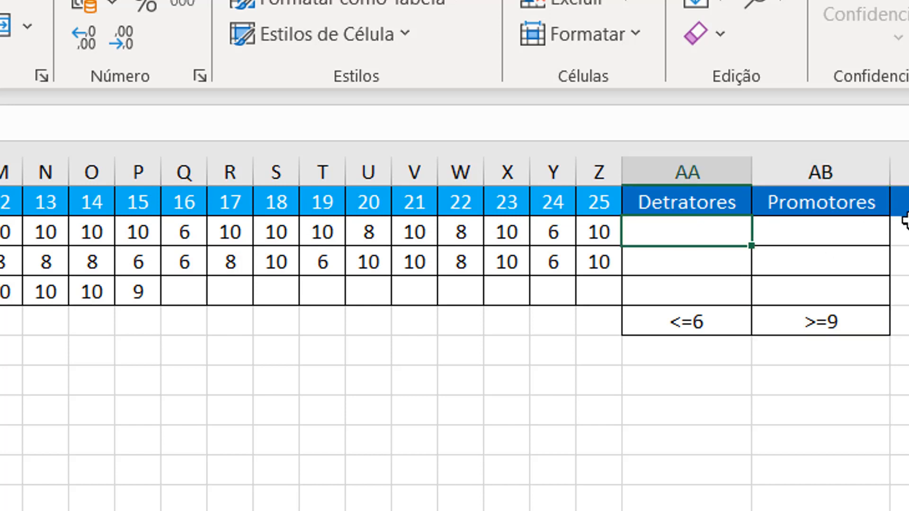
text(=cont)
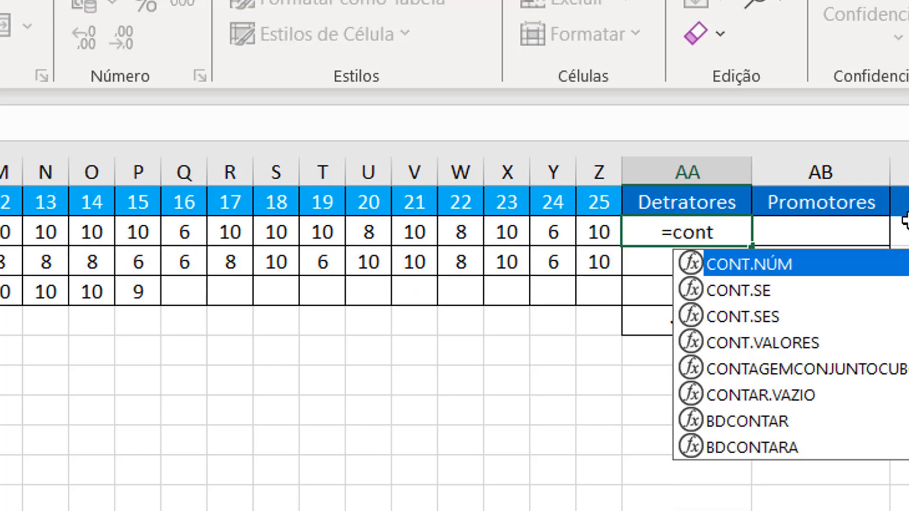
text(.se()
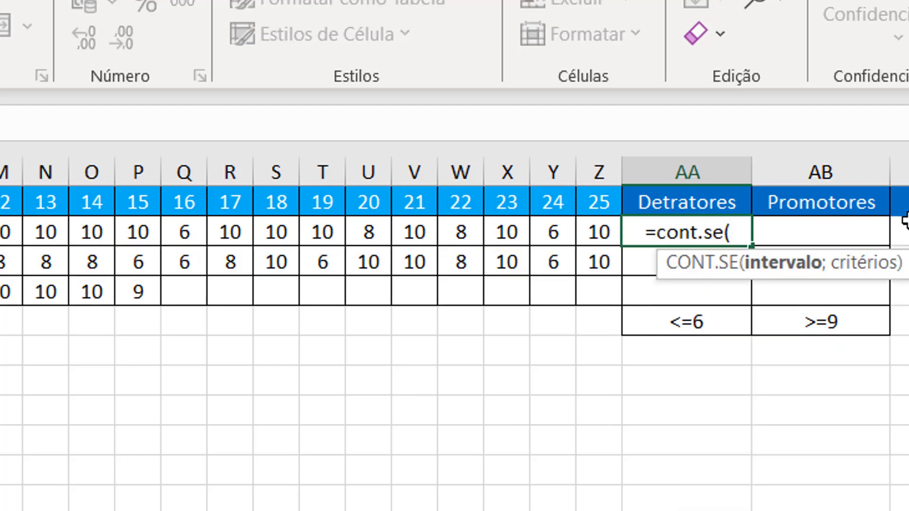
key(Left)
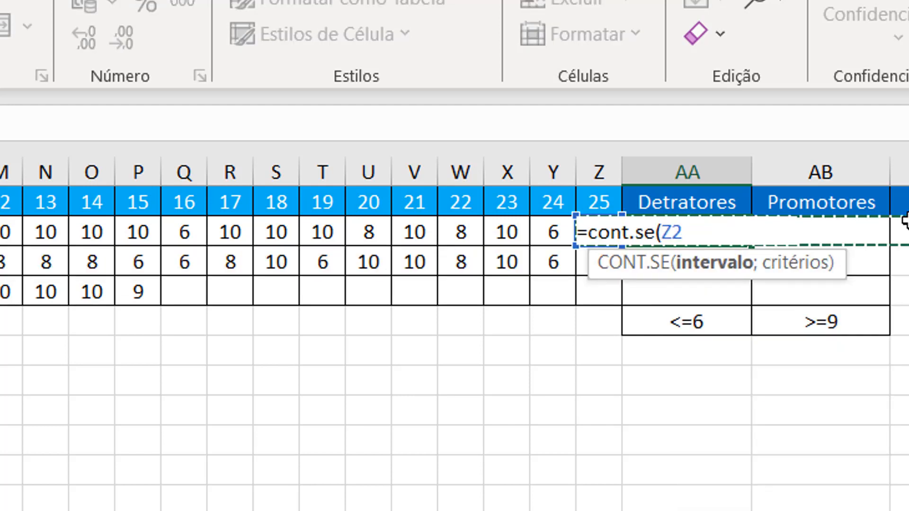
key(ctrl+shift+Left)
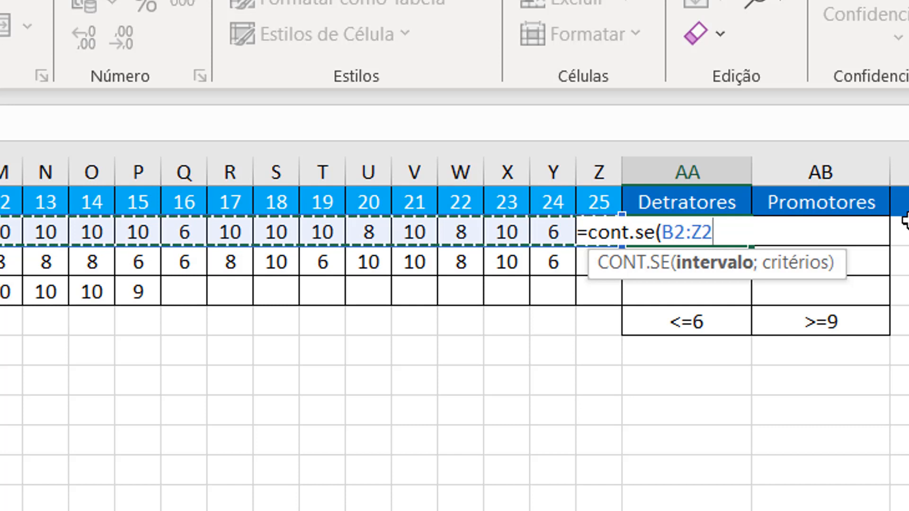
key(F4)
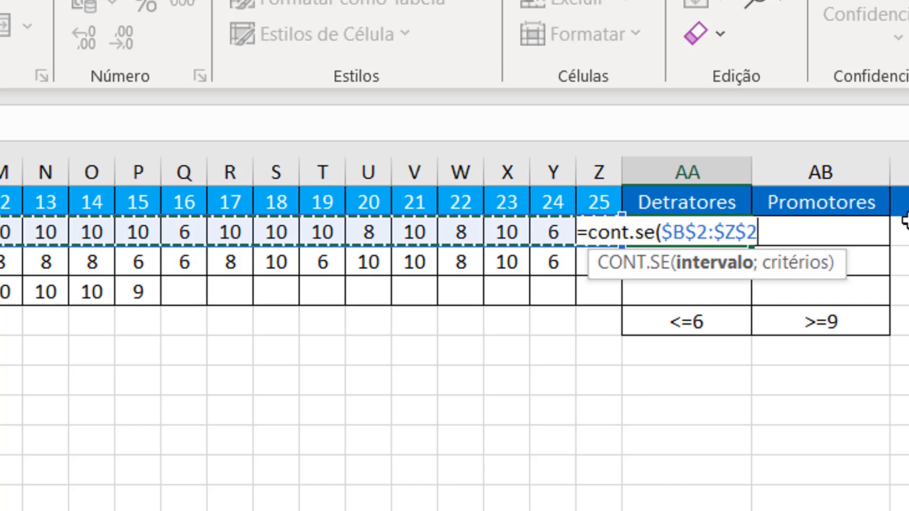
key(F4)
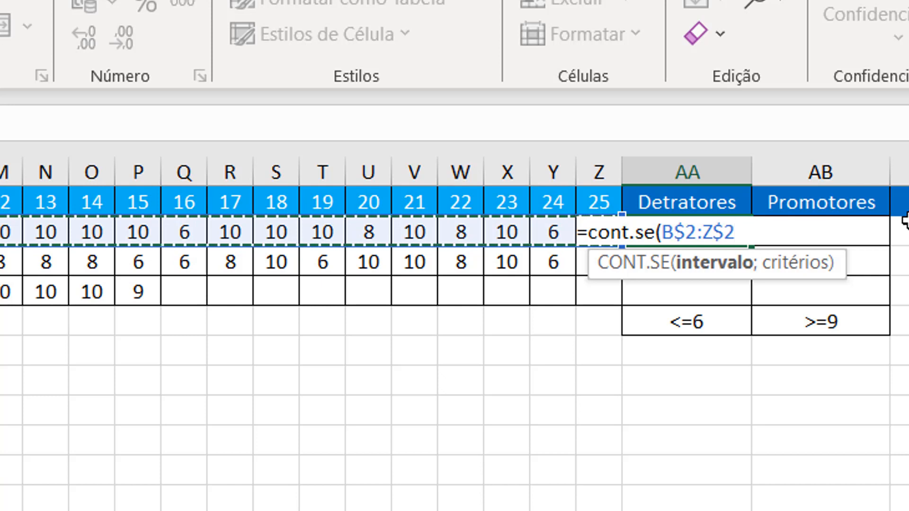
key(F4)
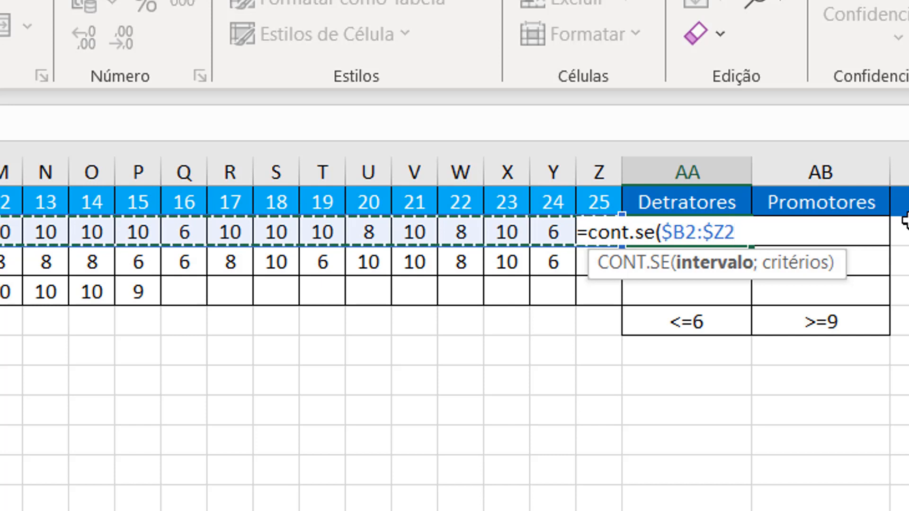
- Complete the Detratores formula in AA2 with the <=6 criterion cell, locking only its row as AA$5
text(;)
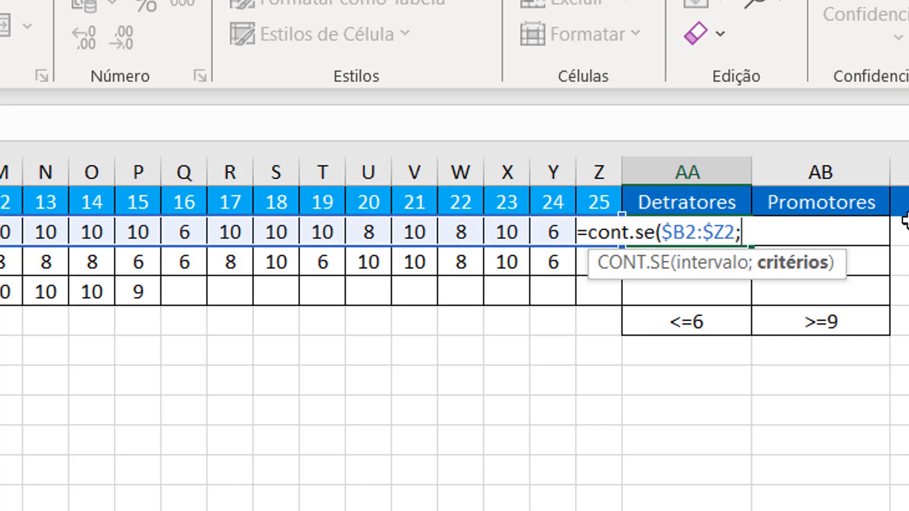
click(699, 325)
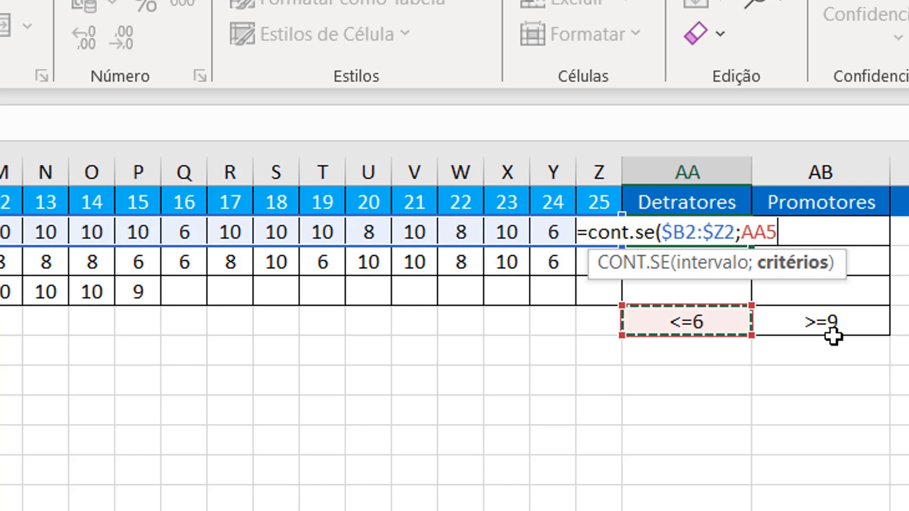
key(F4)
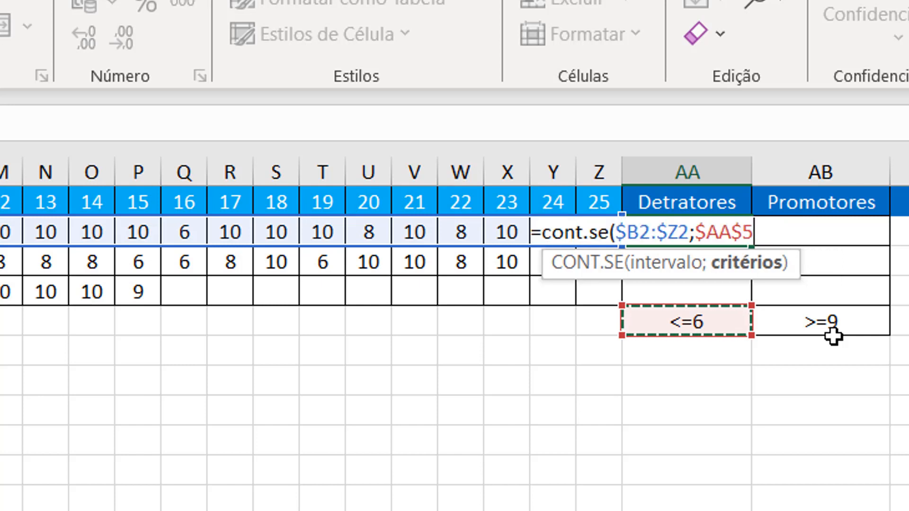
key(F4)
key(F4)
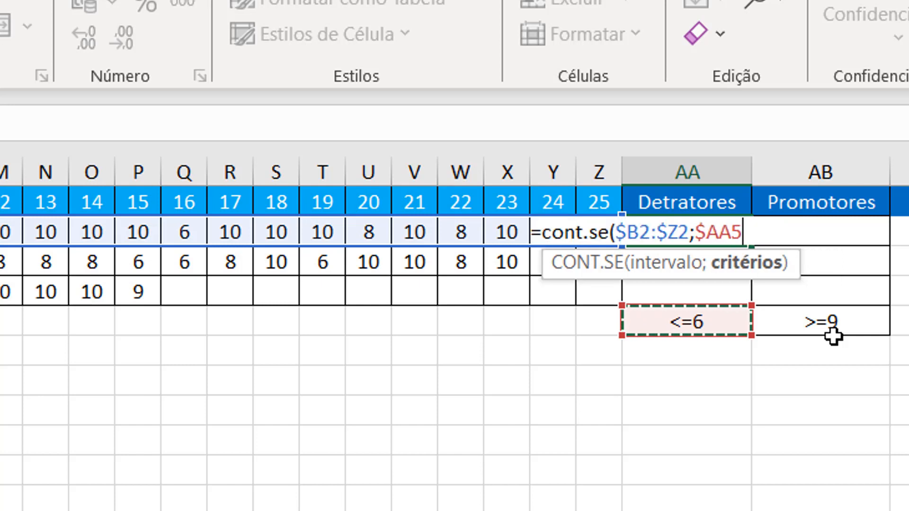
key(F4)
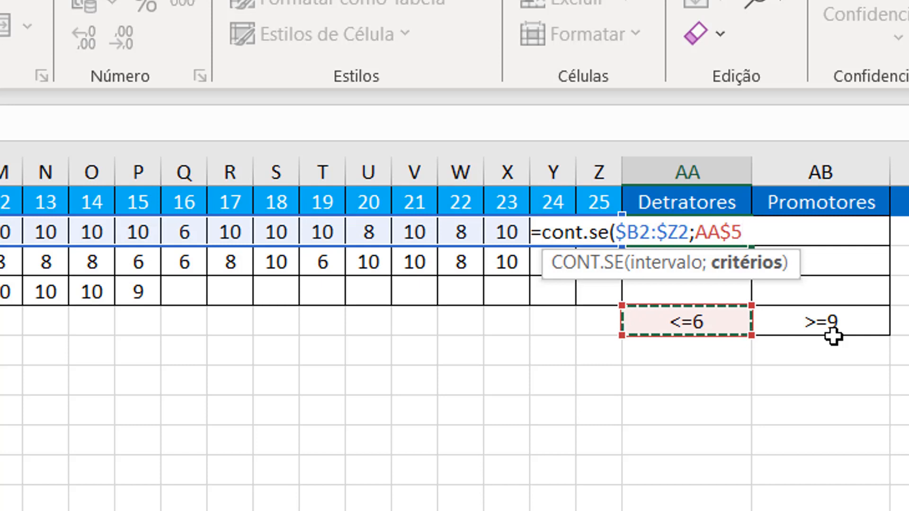
text())
key(Return)
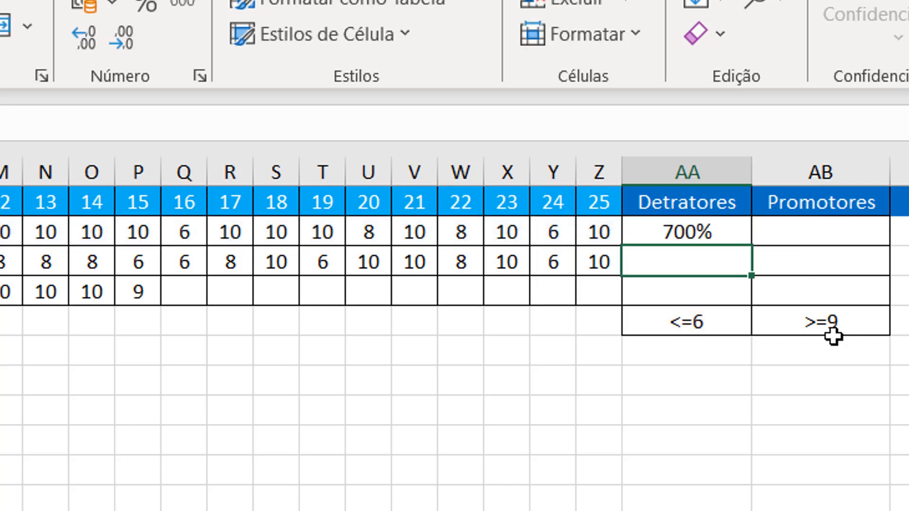
- Format AA2 as Geral and fill the Detratores formula down through AA4
key(Up)
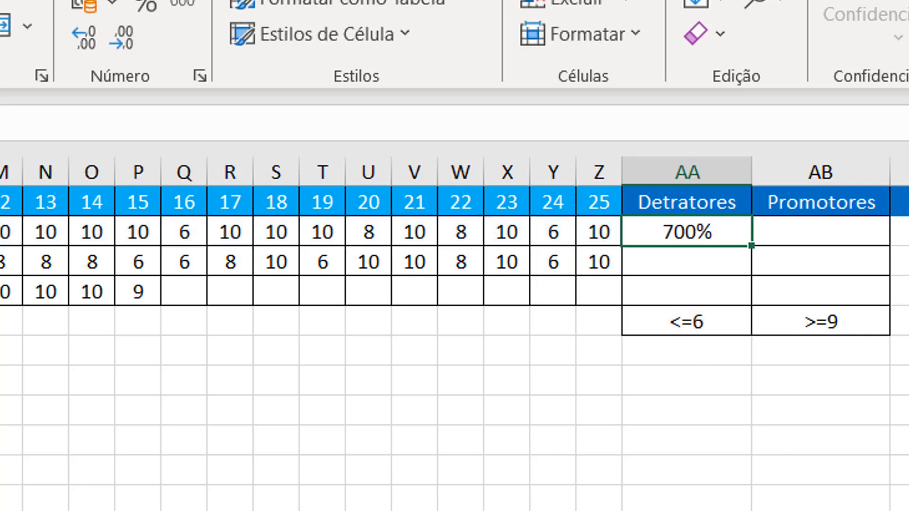
click(195, 0)
click(189, 16)
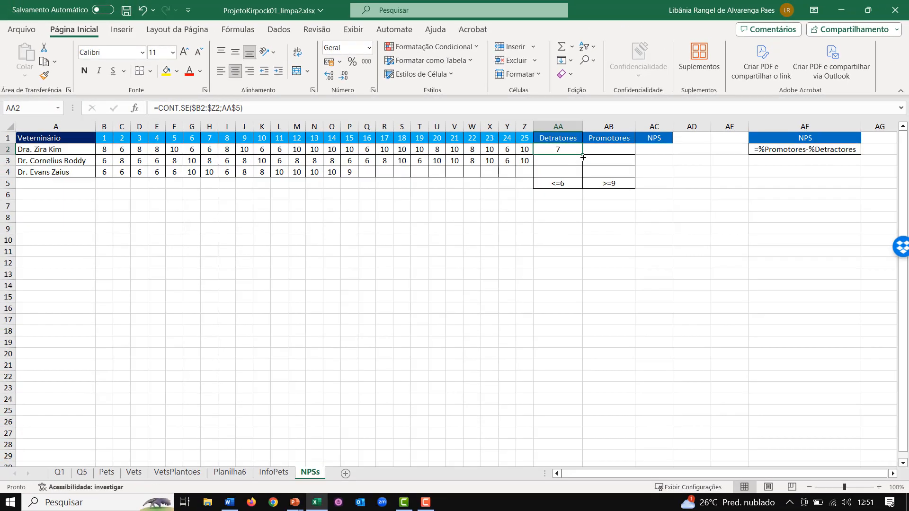
drag(583, 157, 581, 178)
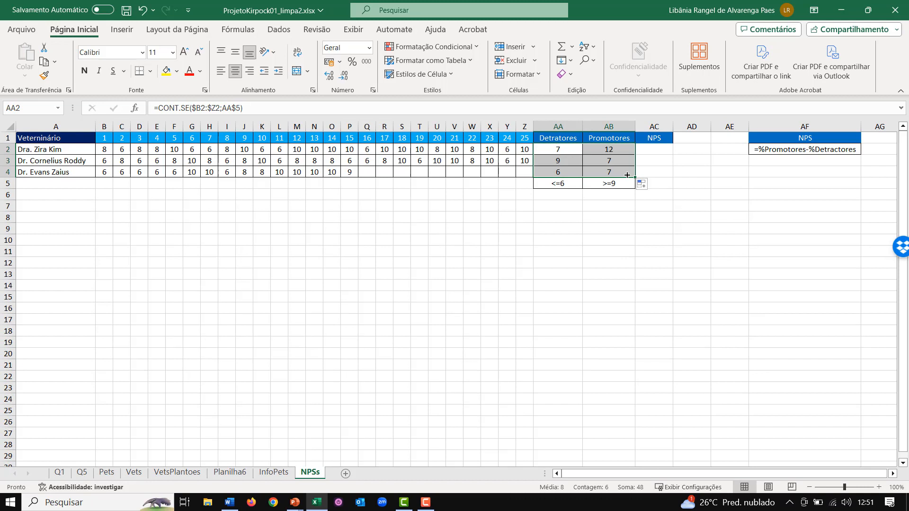
- Extend the formula in AA2 so that the CONT.SE count is divided by a CONT.NÚM function
click(558, 150)
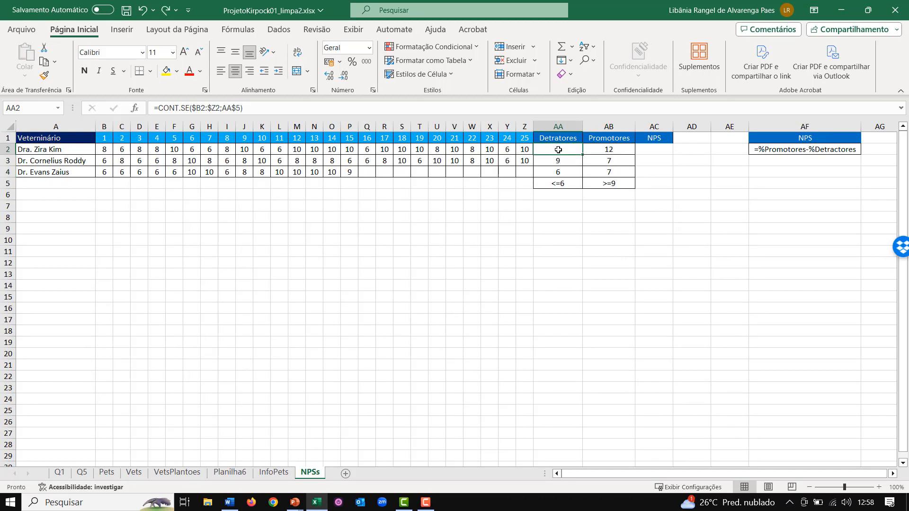
drag(558, 149, 610, 174)
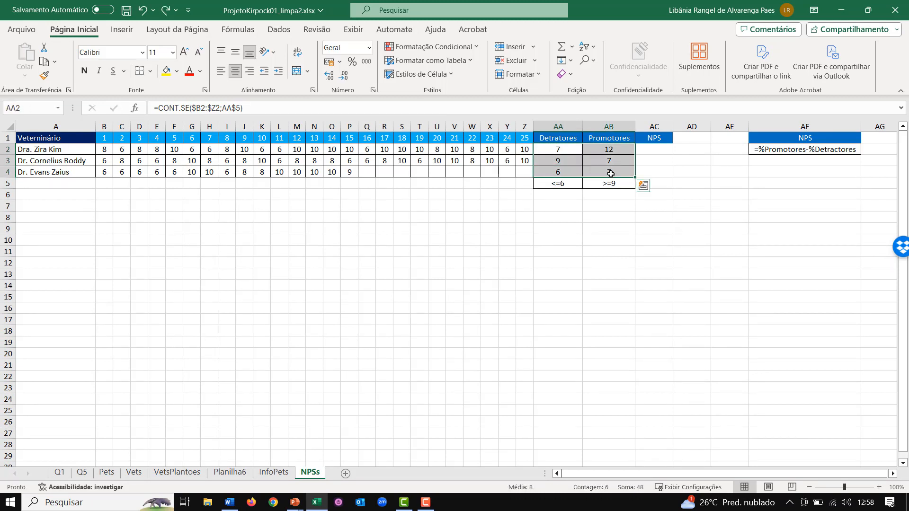
click(572, 161)
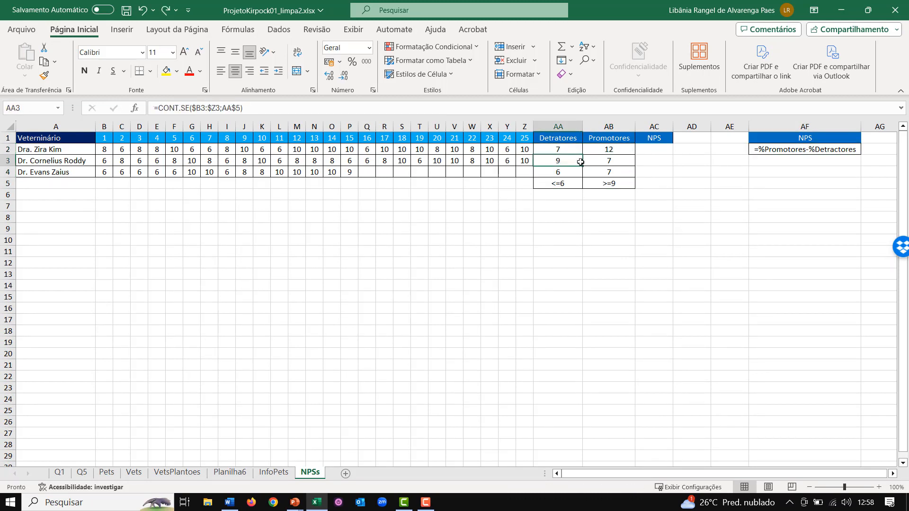
click(780, 150)
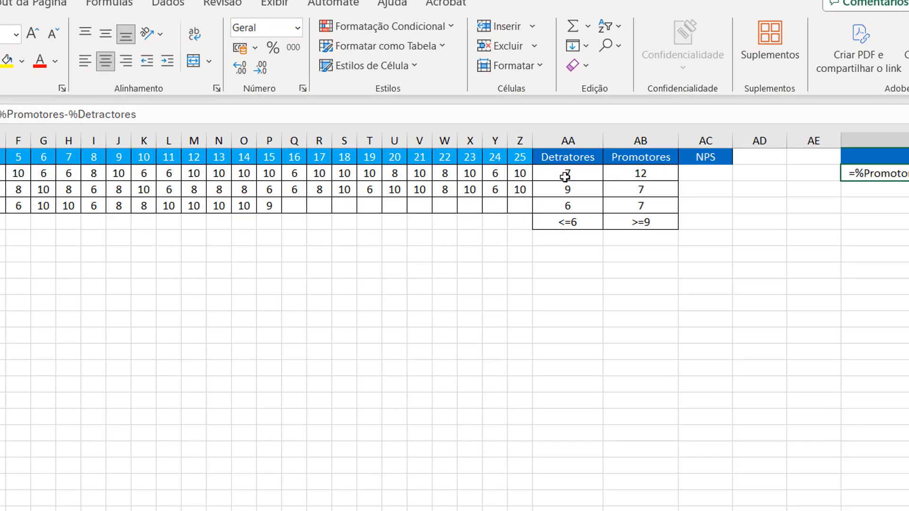
double_click(564, 177)
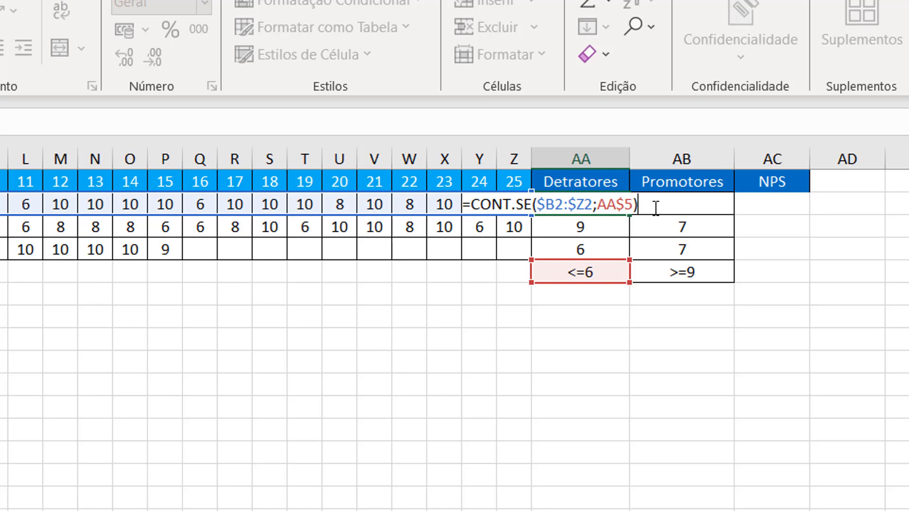
text(/cont)
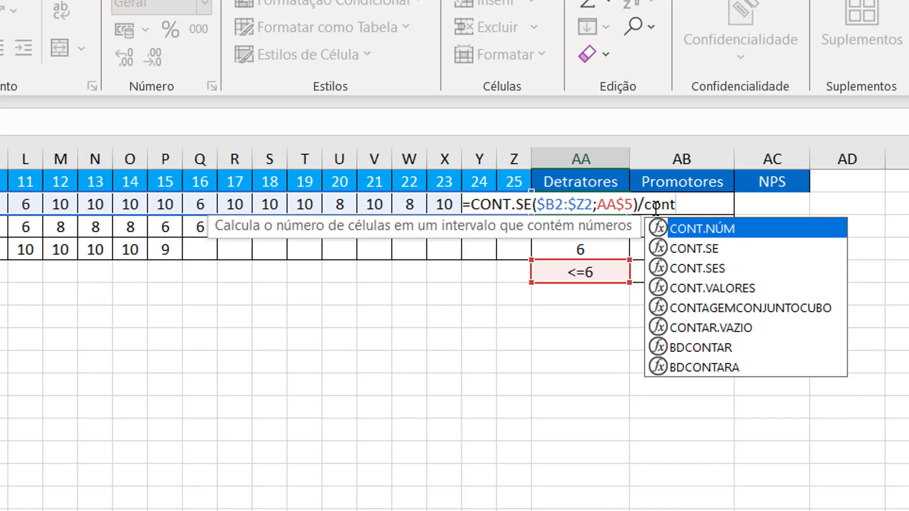
key(Tab)
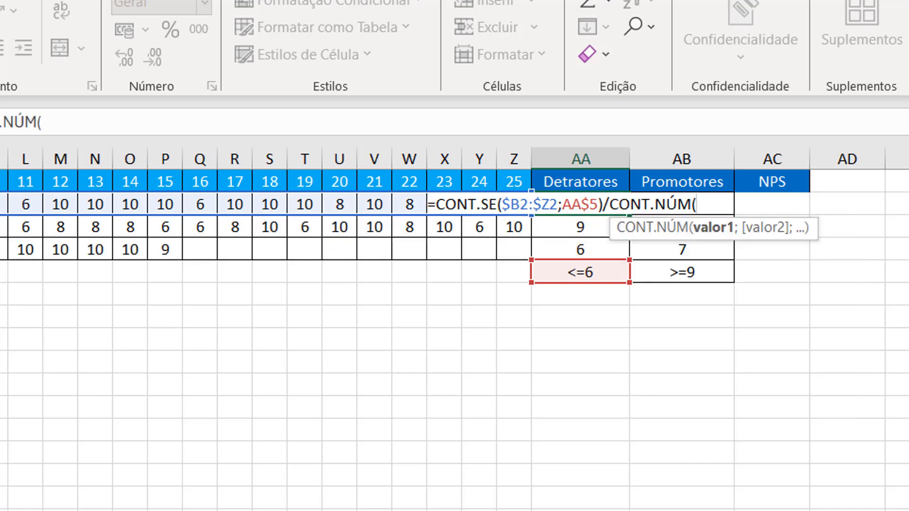
- Complete the CONT.NÚM divisor in AA2 with the range B2:Z2, locking only its columns as $B2:$Z2
text(B2)
key(ctrl+shift+Right)
key(shift+Left)
key(shift+Left)
key(shift+Left)
key(shift+Left)
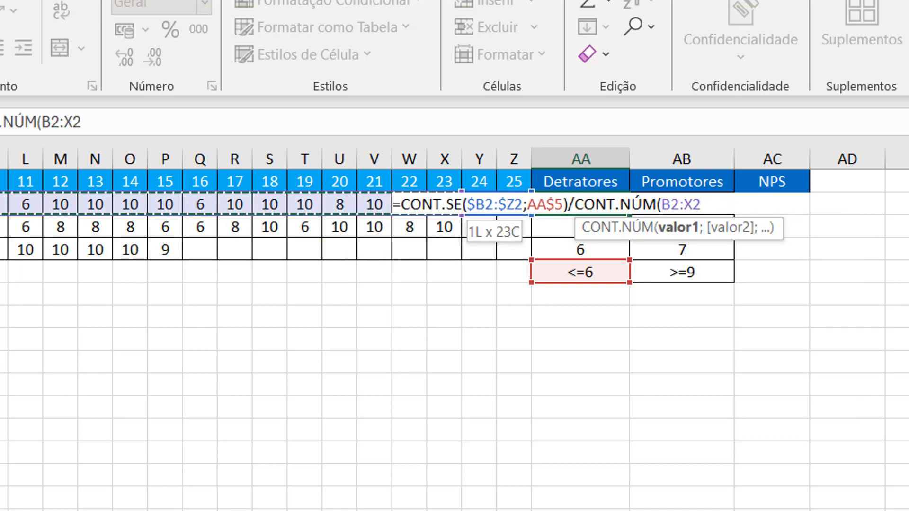
key(shift+Right)
key(shift+Right)
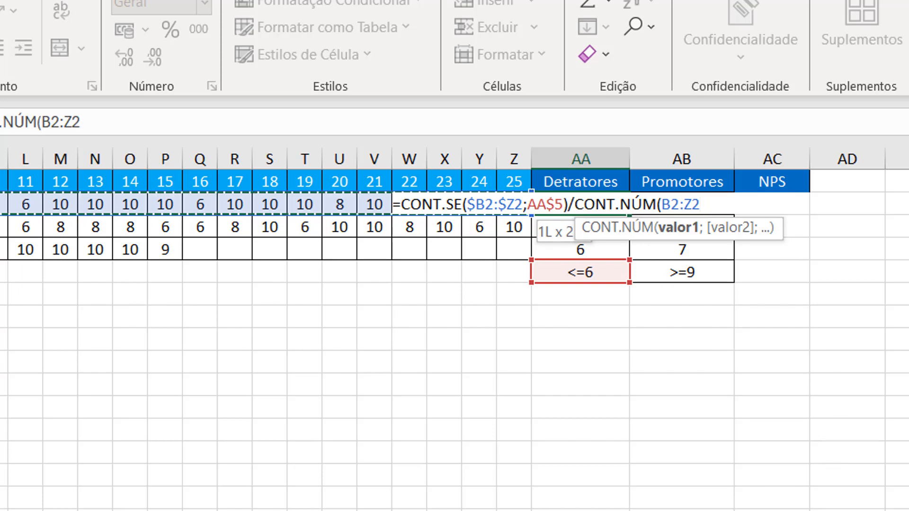
key(F4)
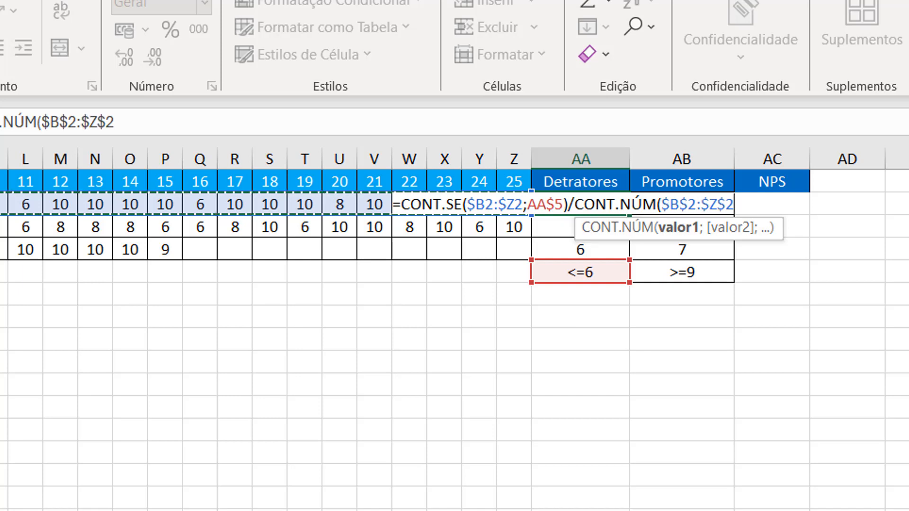
key(F4)
key(F4)
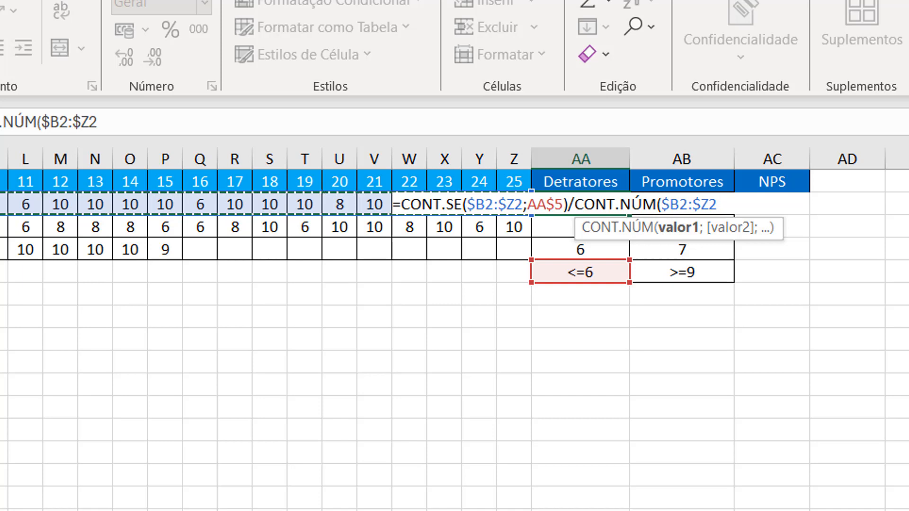
text())
key(Return)
key(Up)
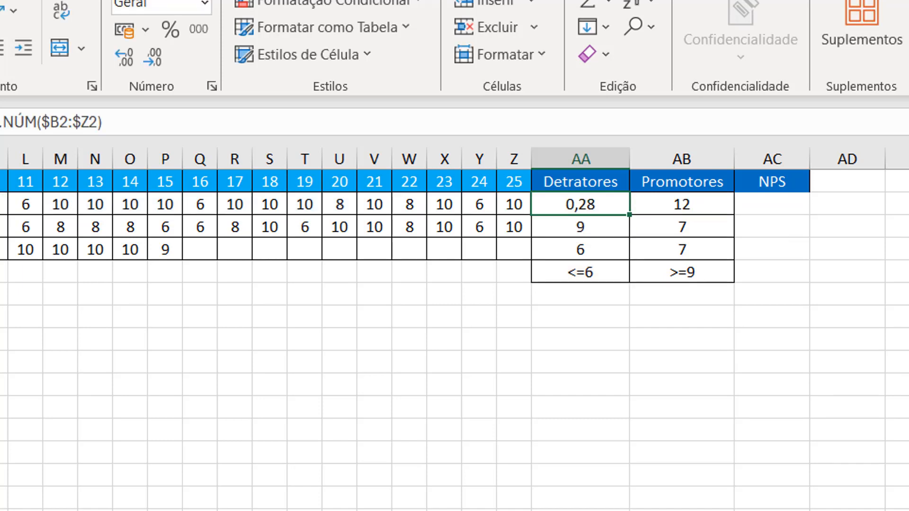
- Format AA2 as a percentage and copy its formula across the Detratores and Promotores cells AA2:AB4
click(166, 35)
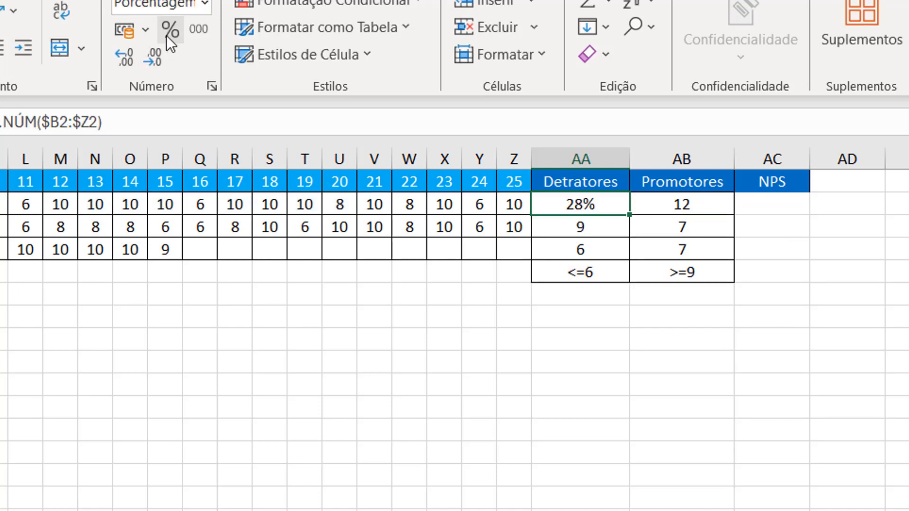
key(ctrl+c)
key(Right)
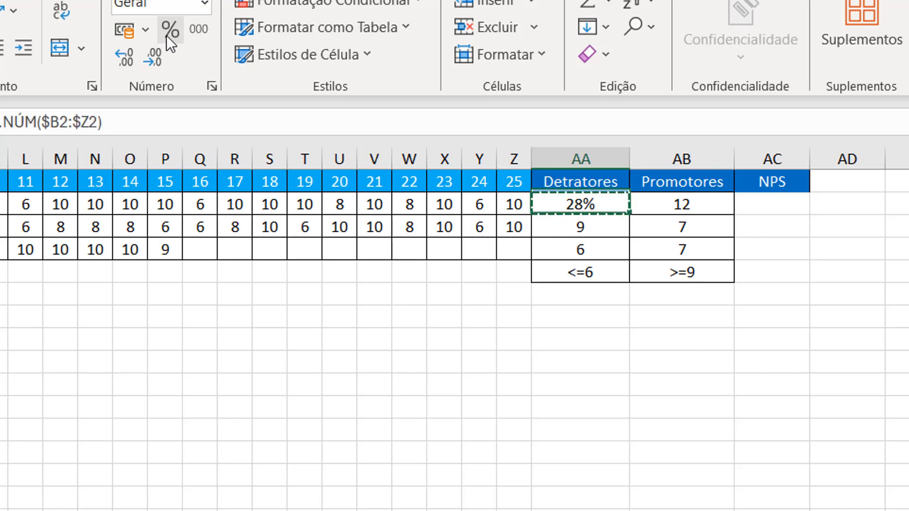
key(ctrl+v)
key(shift+Down)
key(shift+Down)
key(ctrl+v)
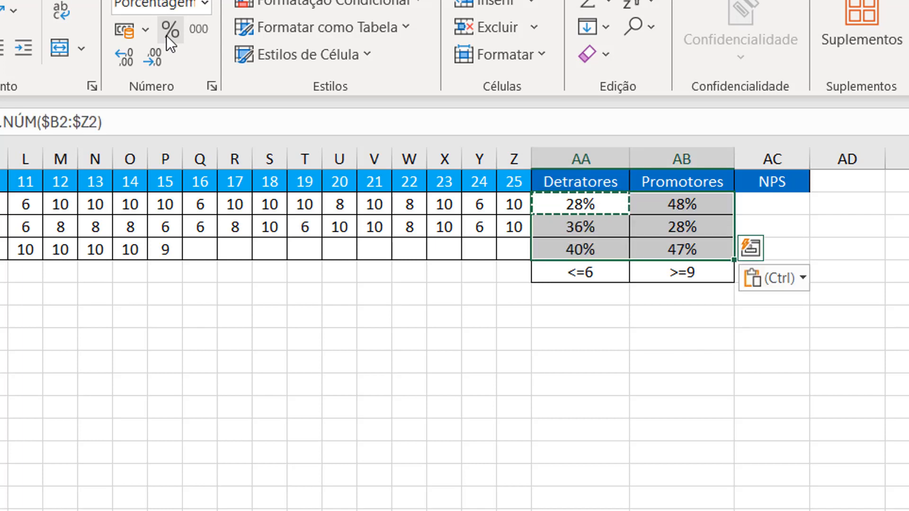
- Calculate the first NPS in AC2 with =AB2-AA2 and fill the formula down through AC4
key(Right)
key(Right)
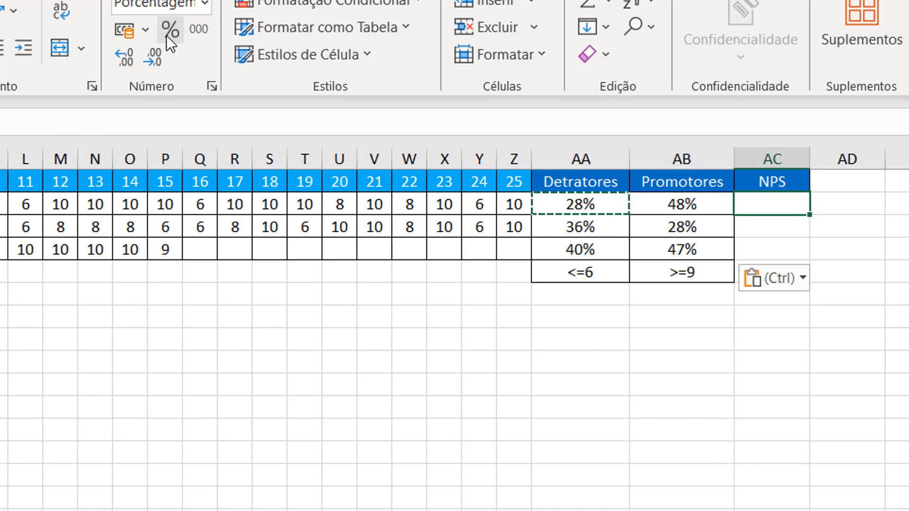
text(=)
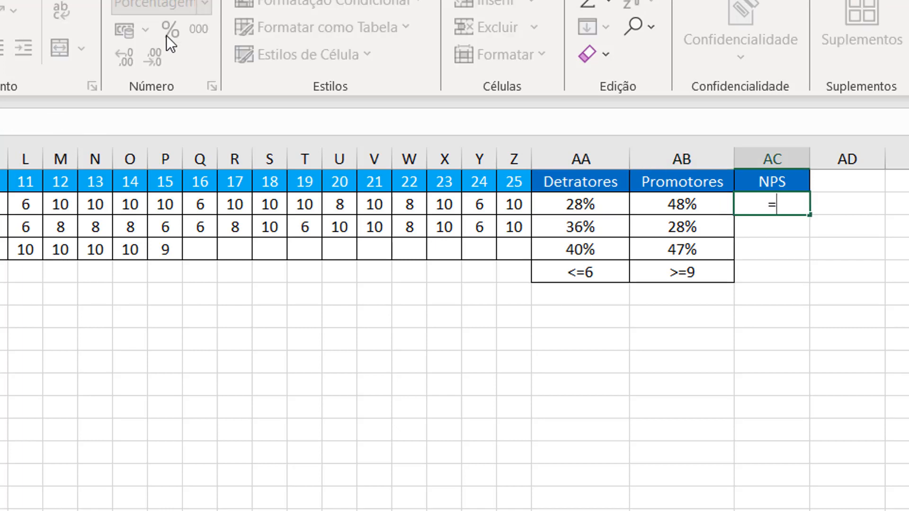
key(Left)
text(-)
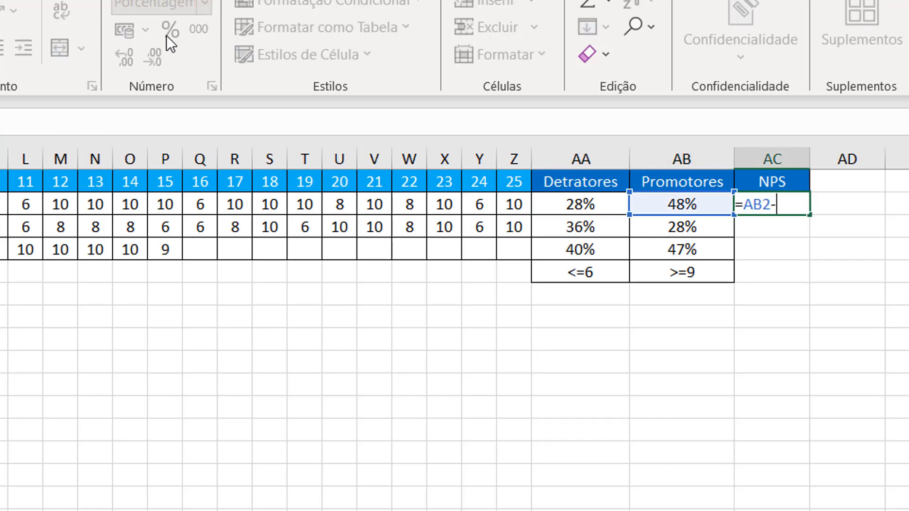
key(Left)
key(Left)
key(Return)
click(804, 208)
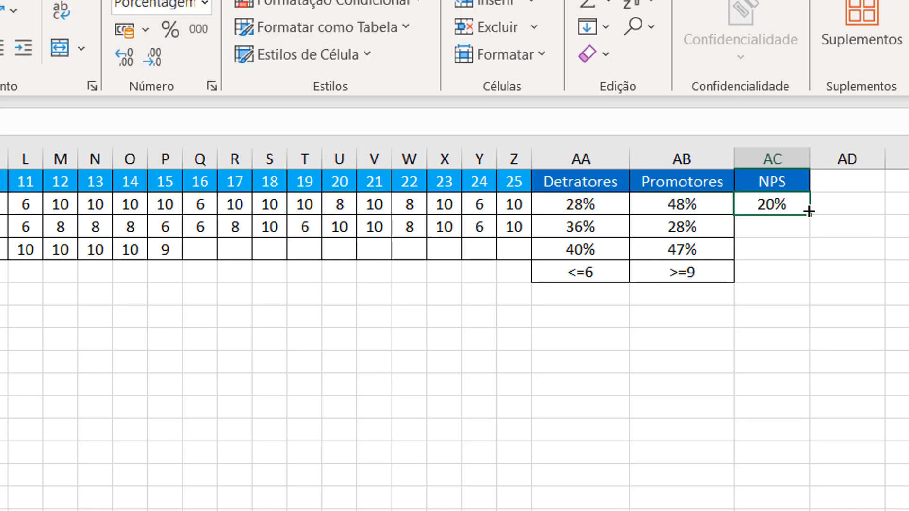
drag(812, 217, 808, 258)
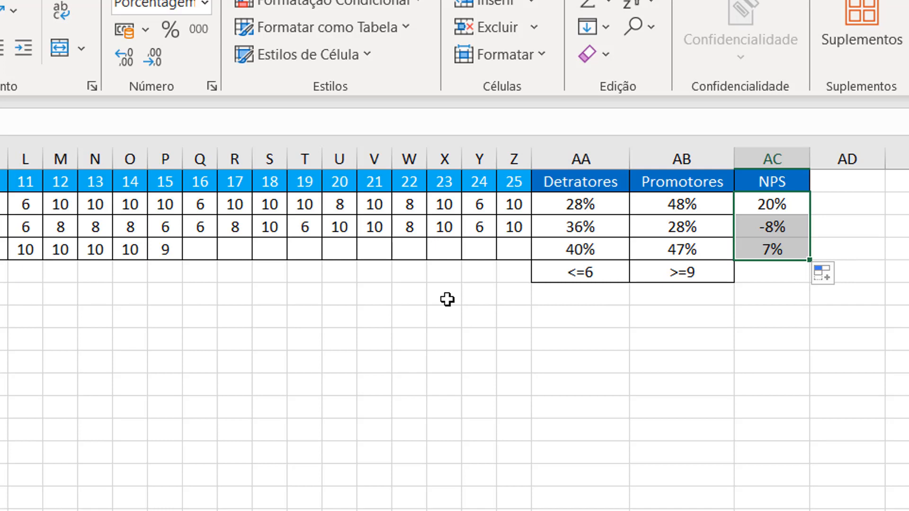
- Merge and center cells X6:Z6 and label the merged cell Geral
drag(448, 299, 513, 298)
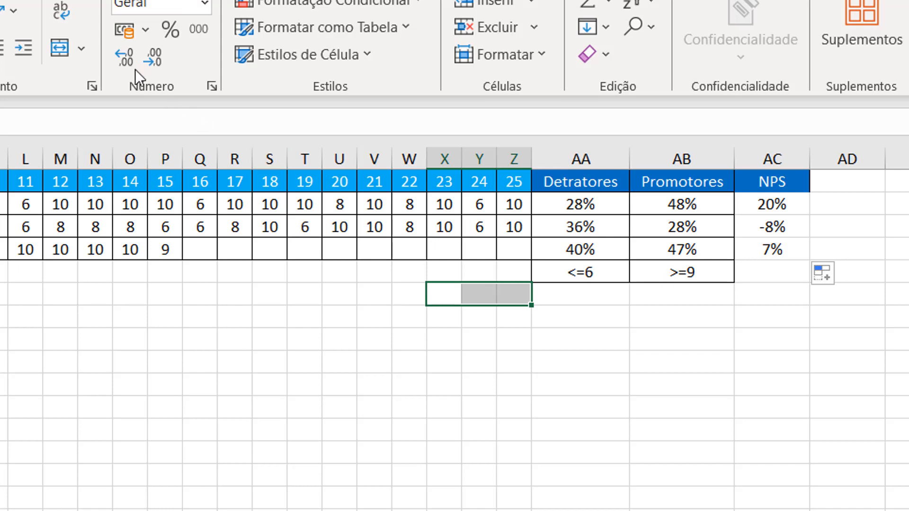
click(58, 51)
text(Geral)
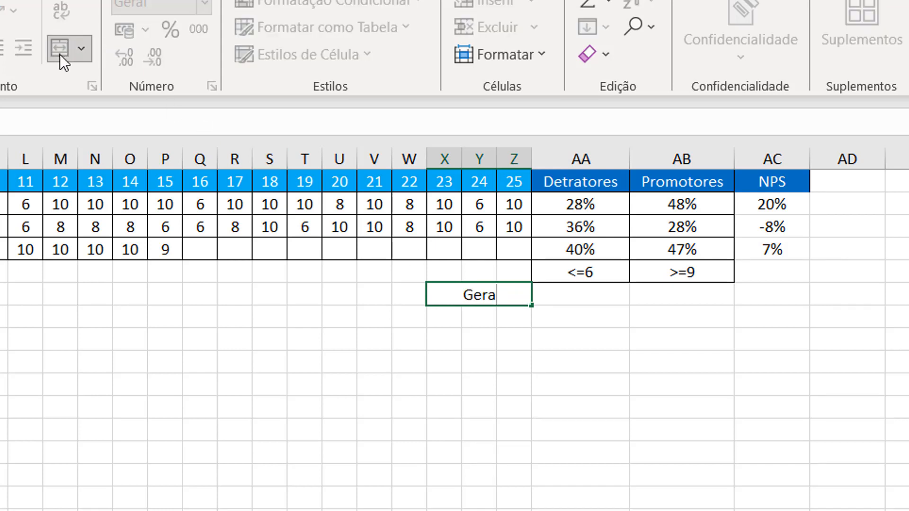
key(Tab)
key(Tab)
key(Left)
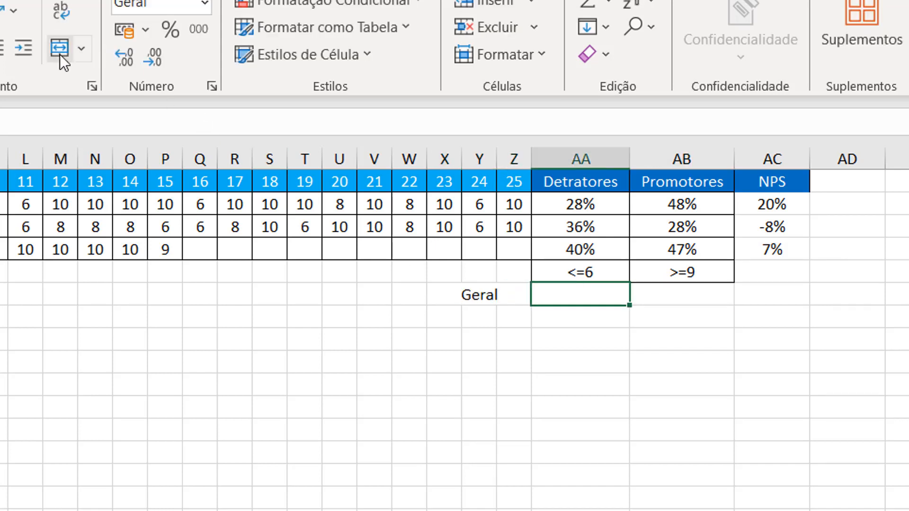
- Copy the Detratores formula from AA4 into AA6 of the Geral row
key(Up)
key(Up)
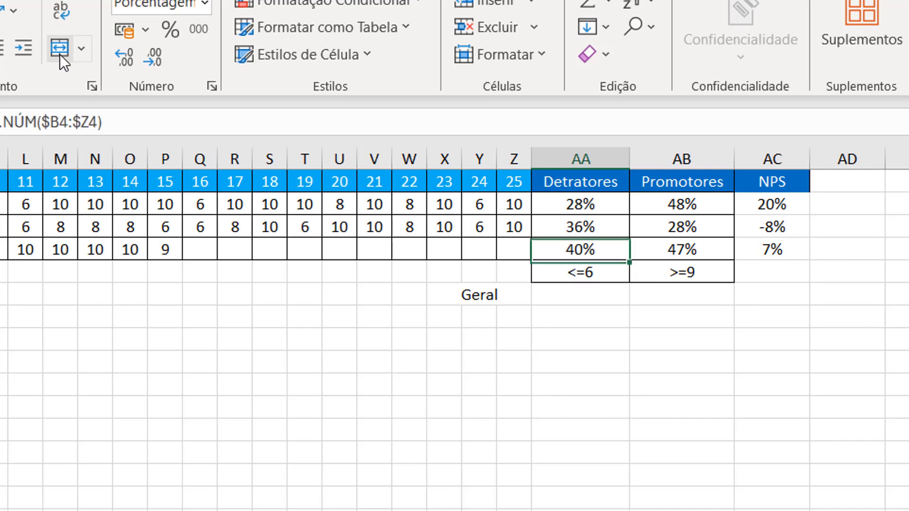
key(ctrl+c)
key(Up)
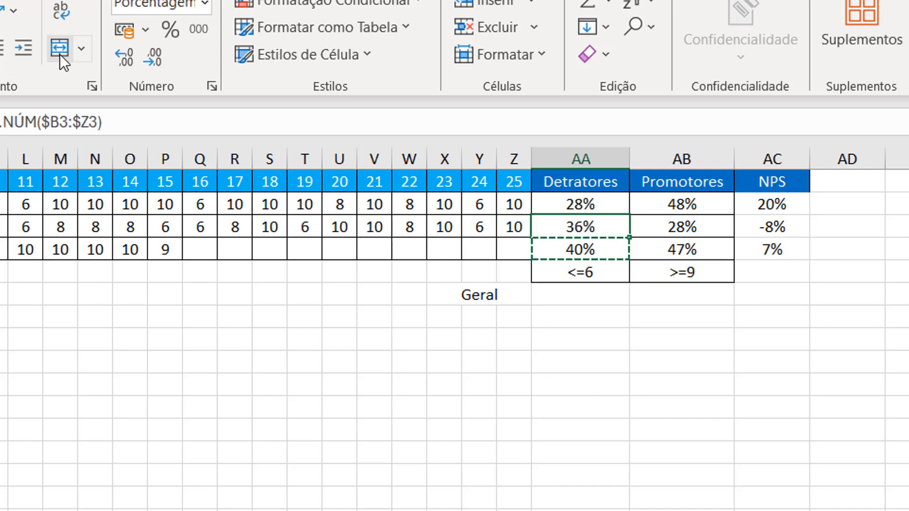
key(Down)
key(Down)
key(Down)
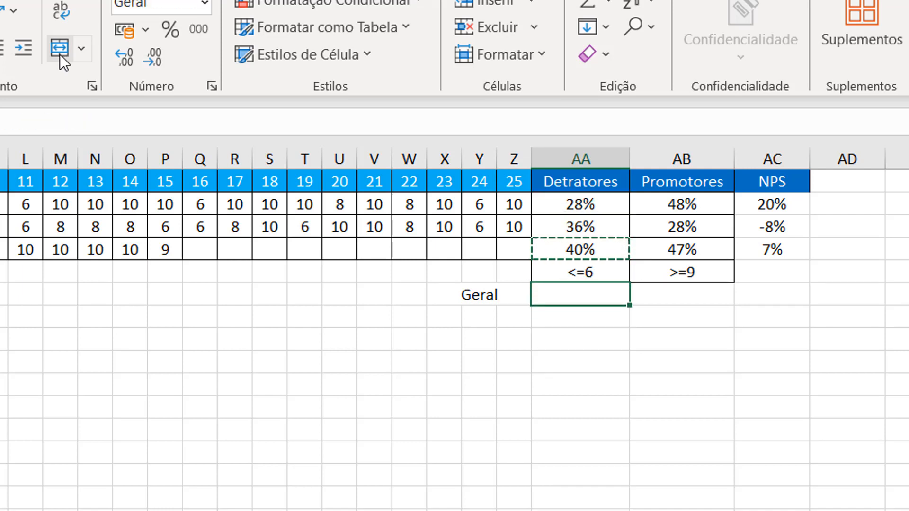
key(ctrl+v)
- Change both the CONT.SE and CONT.NÚM ranges in the AA6 formula to $B2:$Z4 and check the references
key(F2)
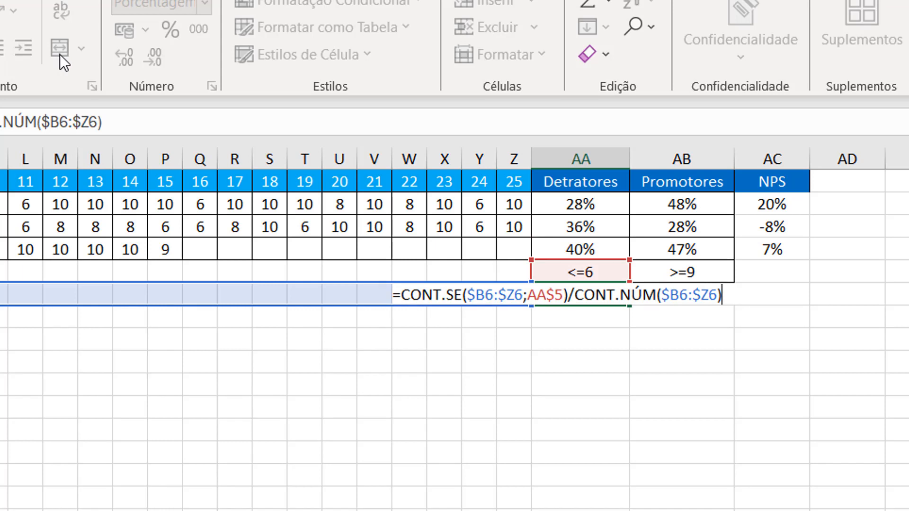
drag(243, 305, 258, 369)
drag(260, 289, 269, 204)
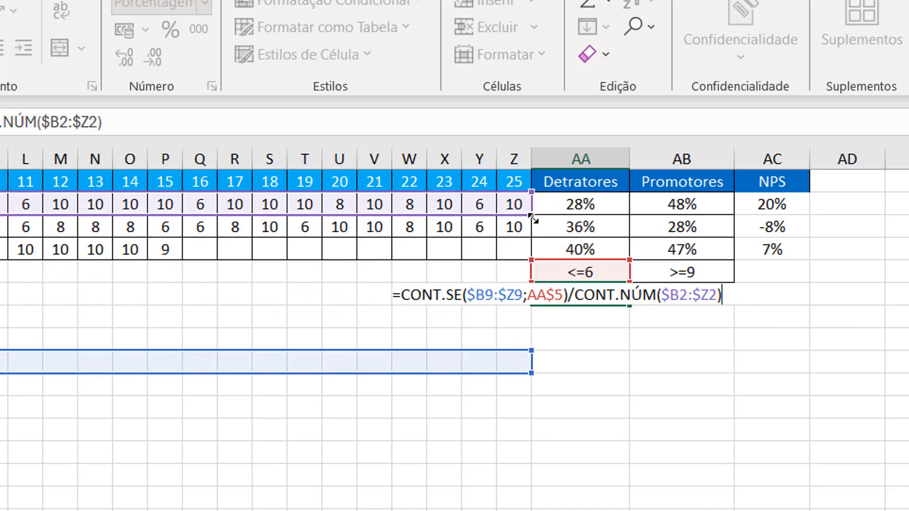
drag(530, 214, 522, 262)
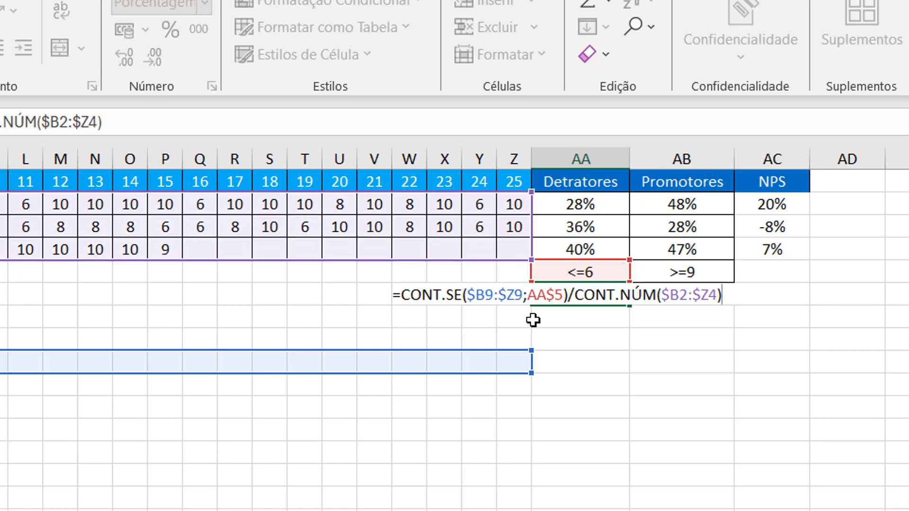
drag(531, 351, 532, 305)
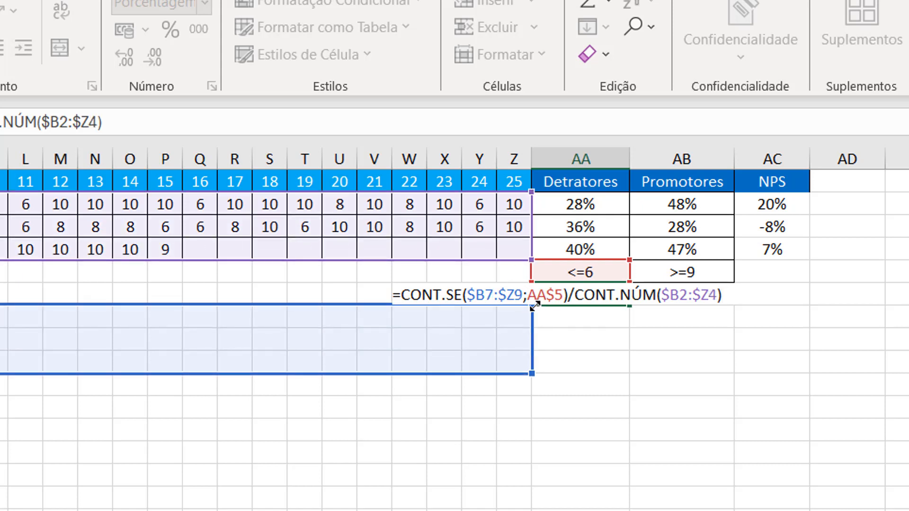
drag(392, 374, 373, 252)
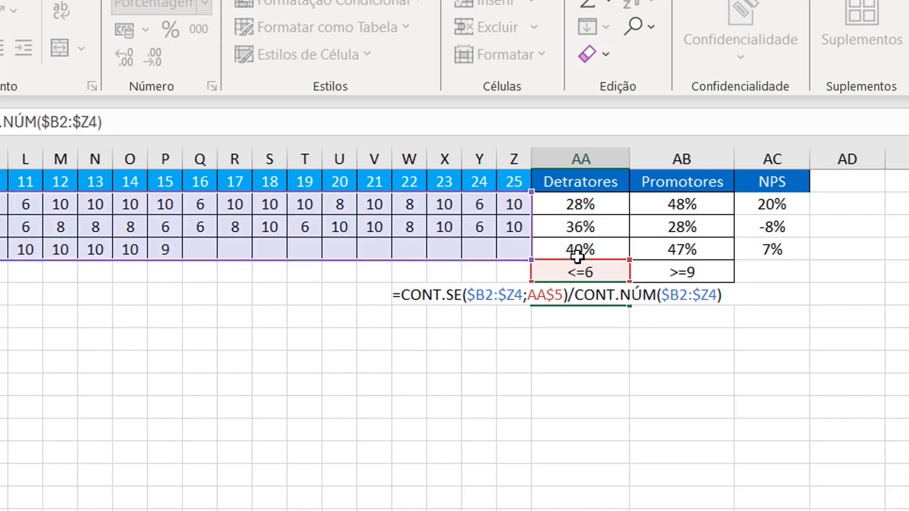
key(Return)
key(Up)
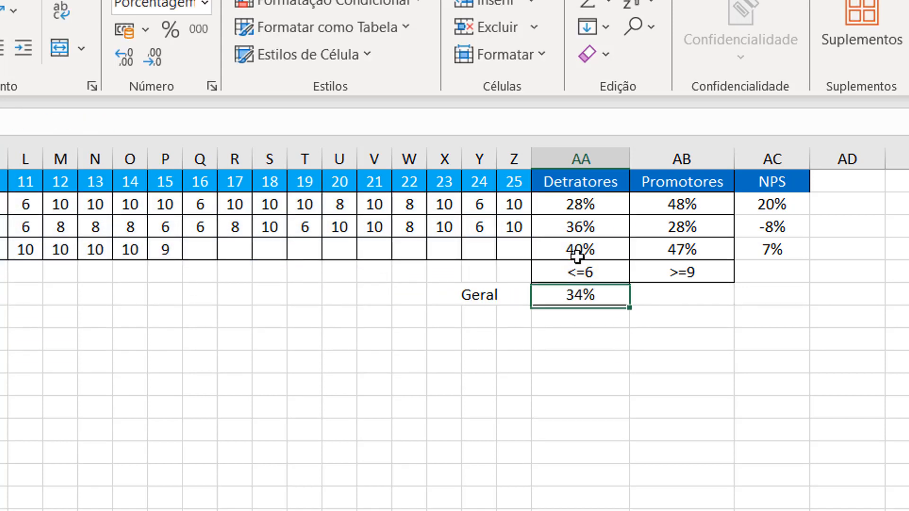
key(F2)
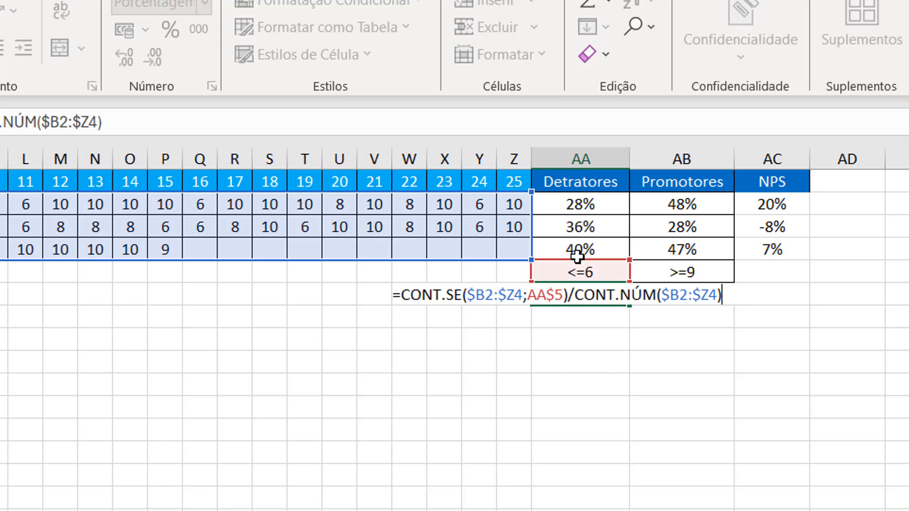
key(Escape)
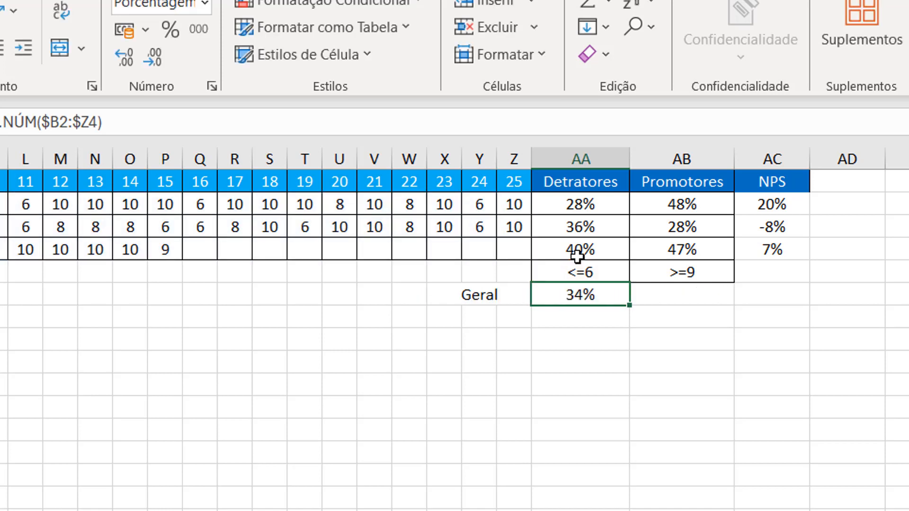
- Copy the Geral Detratores formula from AA6 to the Promotores cell AB6 and check its references
key(ctrl+c)
key(Right)
key(ctrl+v)
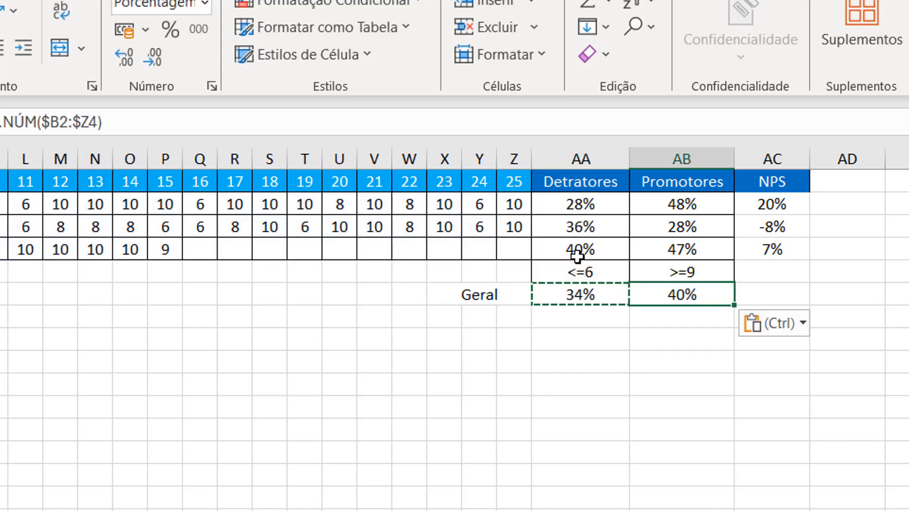
key(F2)
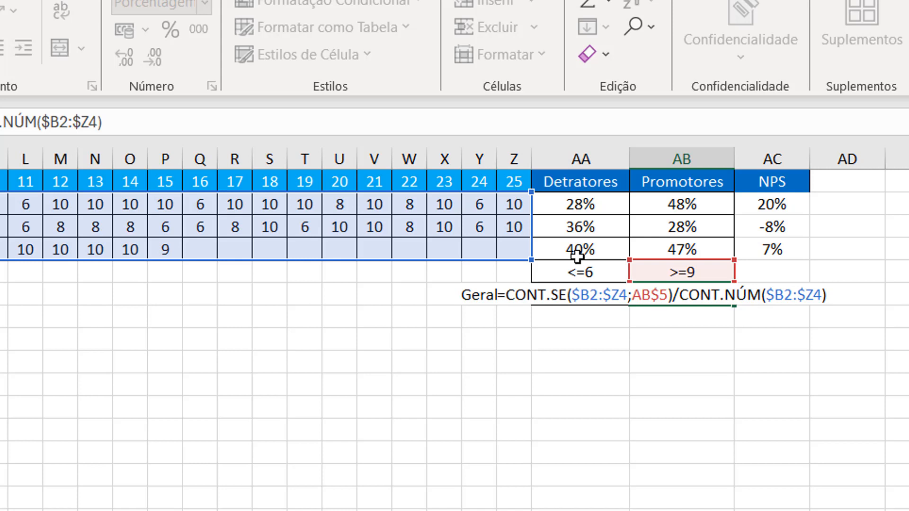
key(Return)
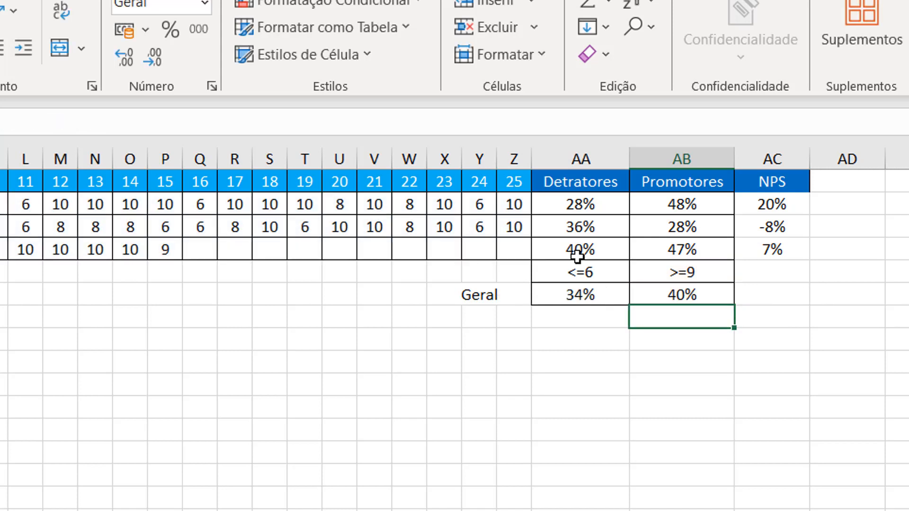
- Copy the NPS formula from AC4 into AC6 for the Geral row
click(781, 251)
key(ctrl+c)
click(780, 296)
key(ctrl+v)
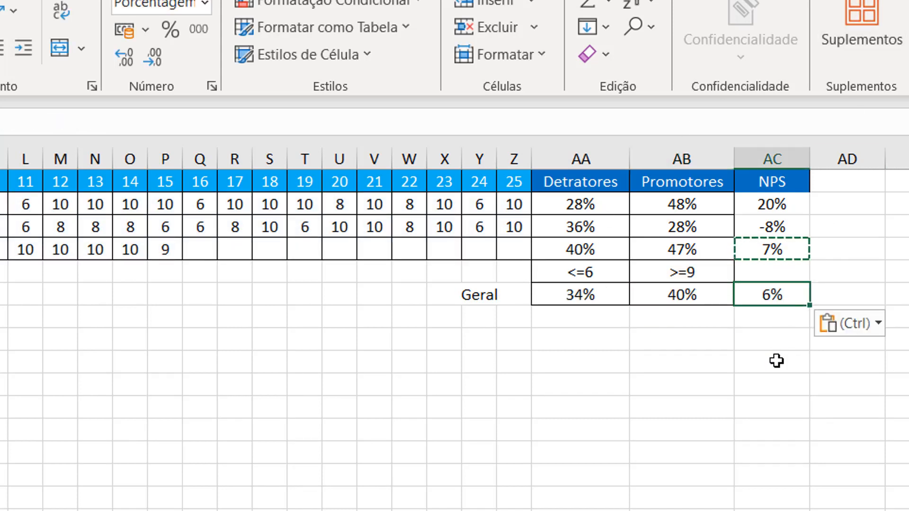